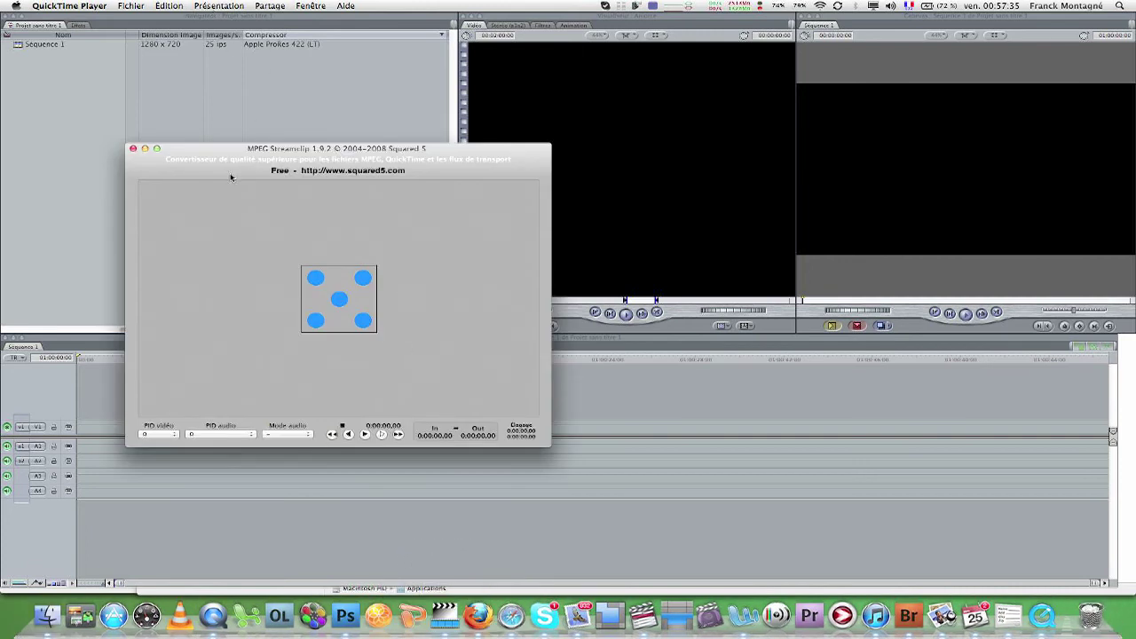
Step: Open the batch list and start adding files to it
{"action": "left_click", "coordinate": [200, 6]}
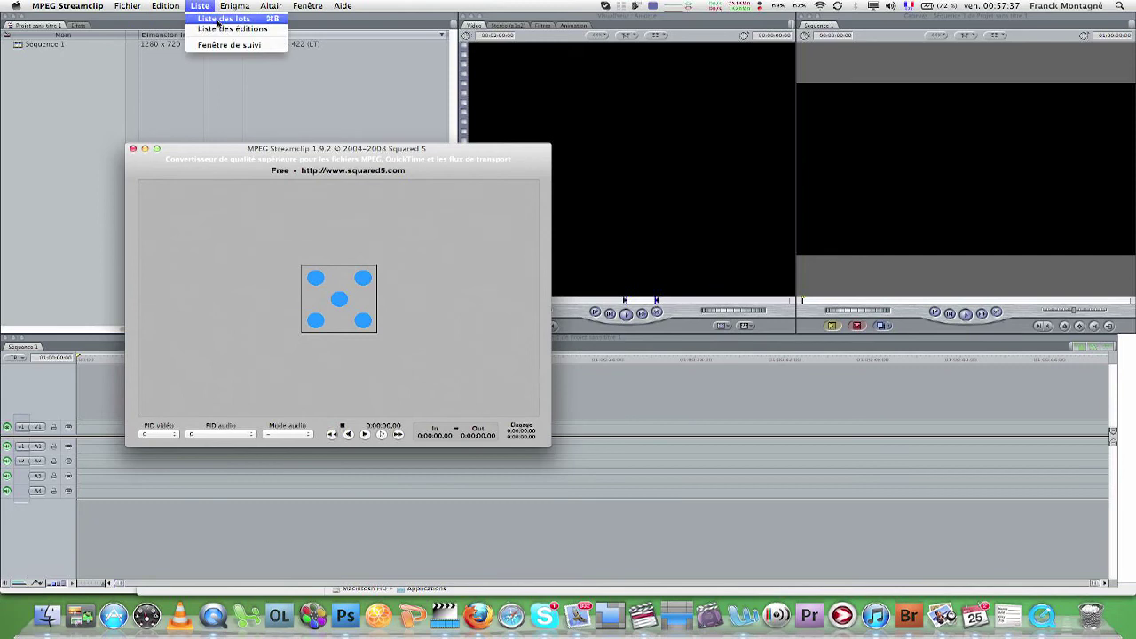
{"action": "left_click", "coordinate": [220, 19]}
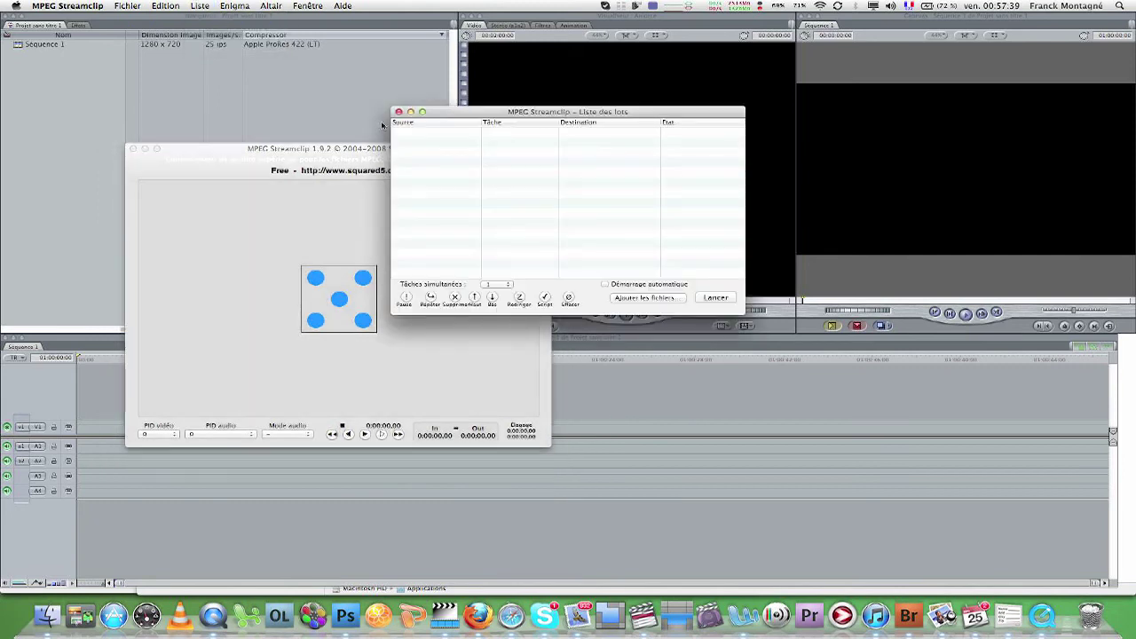
{"action": "left_click", "coordinate": [627, 298]}
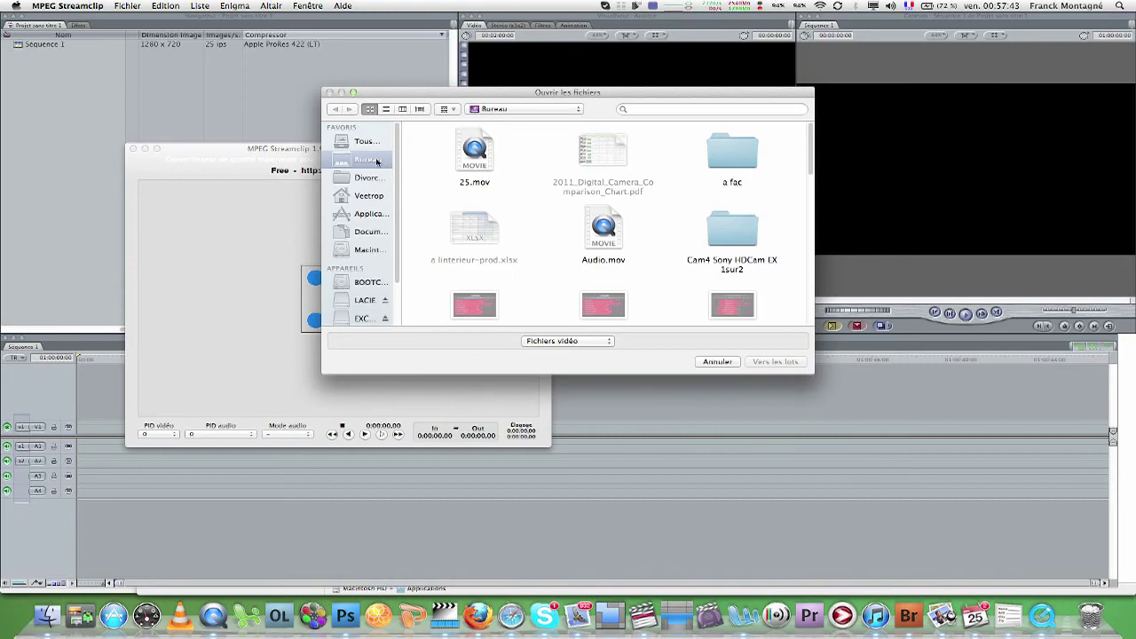
Step: Add 25.m4v from Sécu LG Mars 2011 > RUSHES HD > Cisco Flip Ultra HD on the LACIE drive, with the QuickTime export task
{"action": "scroll", "coordinate": [384, 255], "scroll_direction": "down", "scroll_amount": 1}
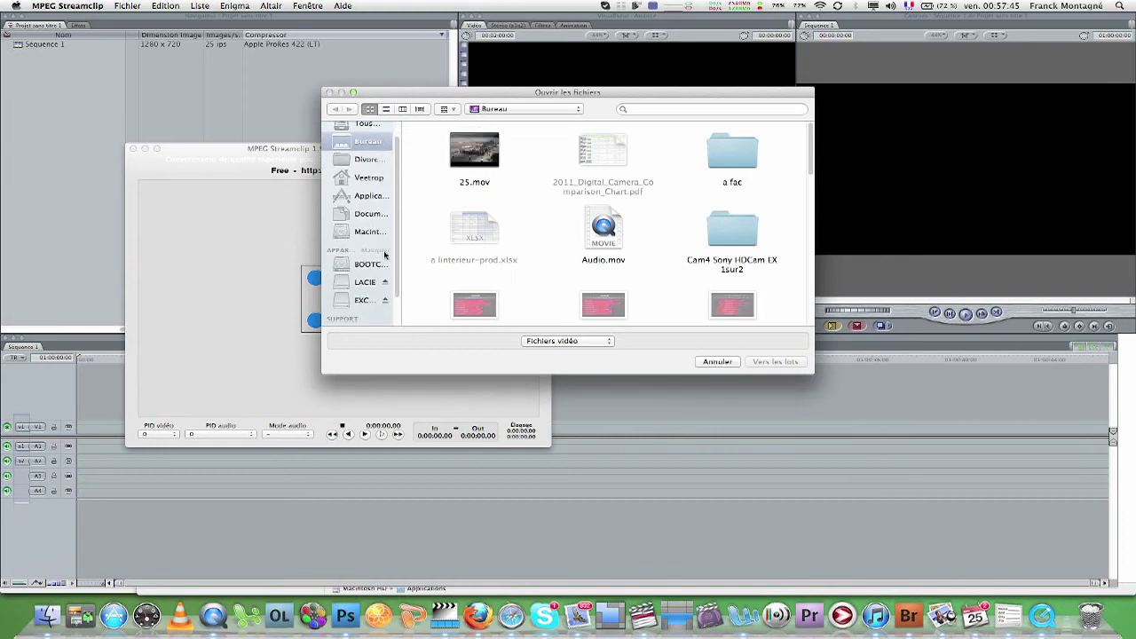
{"action": "left_click", "coordinate": [365, 283]}
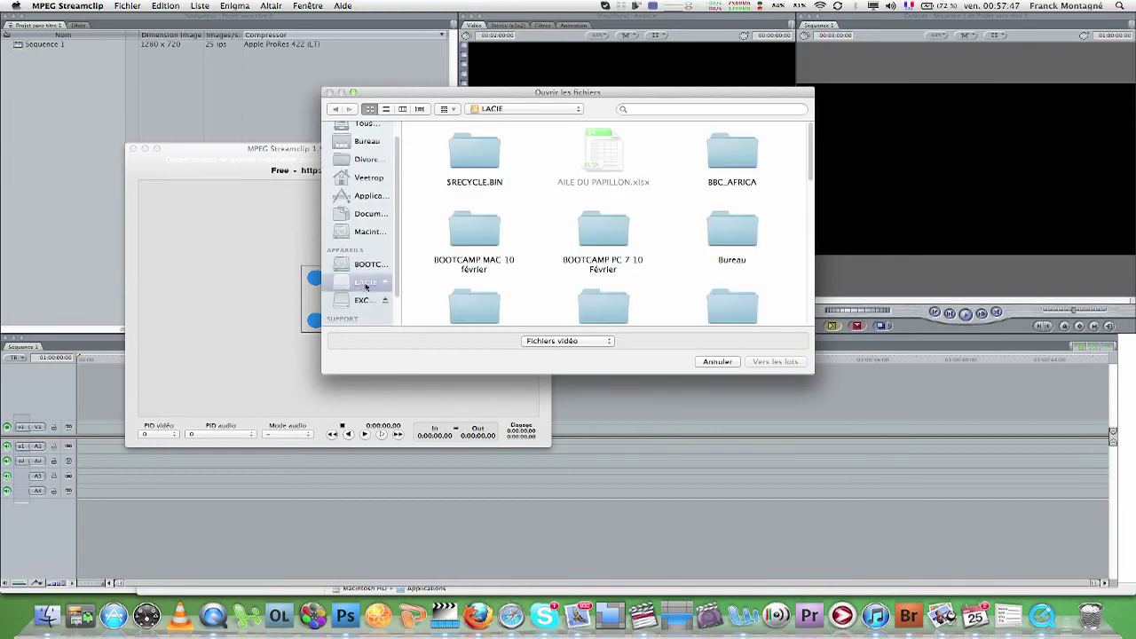
{"action": "scroll", "coordinate": [539, 238], "scroll_direction": "down", "scroll_amount": 3}
{"action": "scroll", "coordinate": [539, 237], "scroll_direction": "down", "scroll_amount": 2}
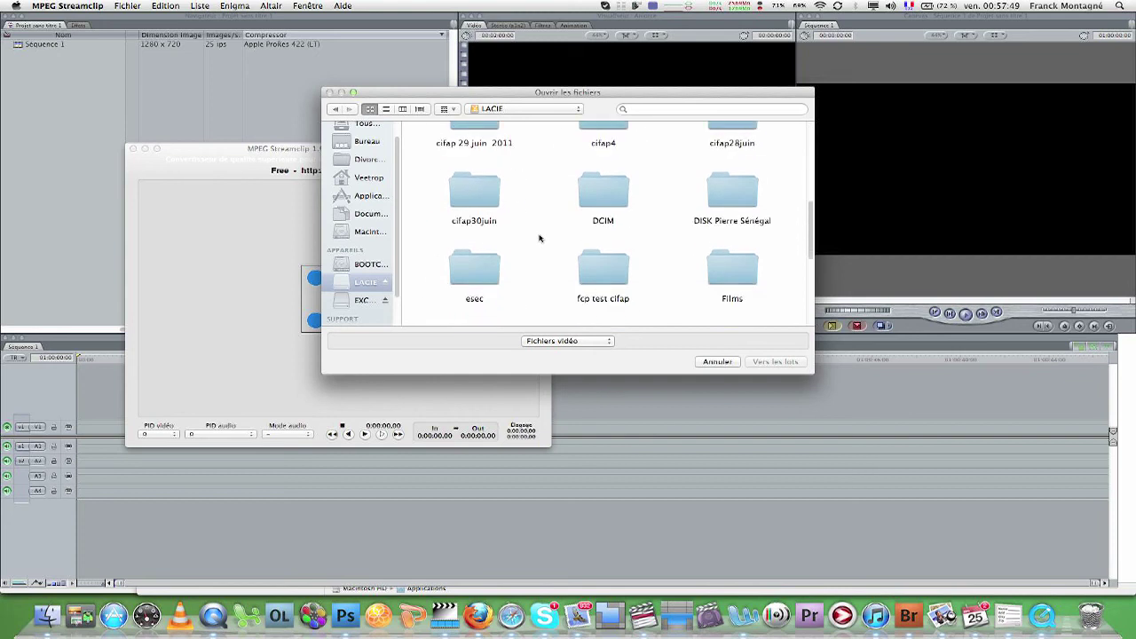
{"action": "scroll", "coordinate": [539, 238], "scroll_direction": "down", "scroll_amount": 5}
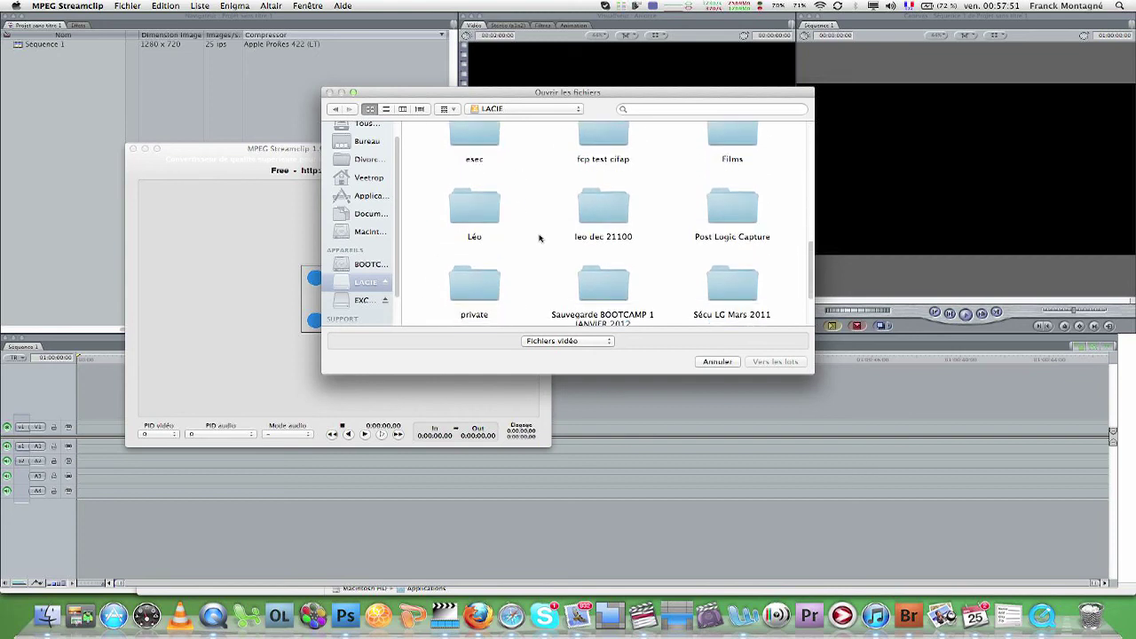
{"action": "double_click", "coordinate": [722, 204]}
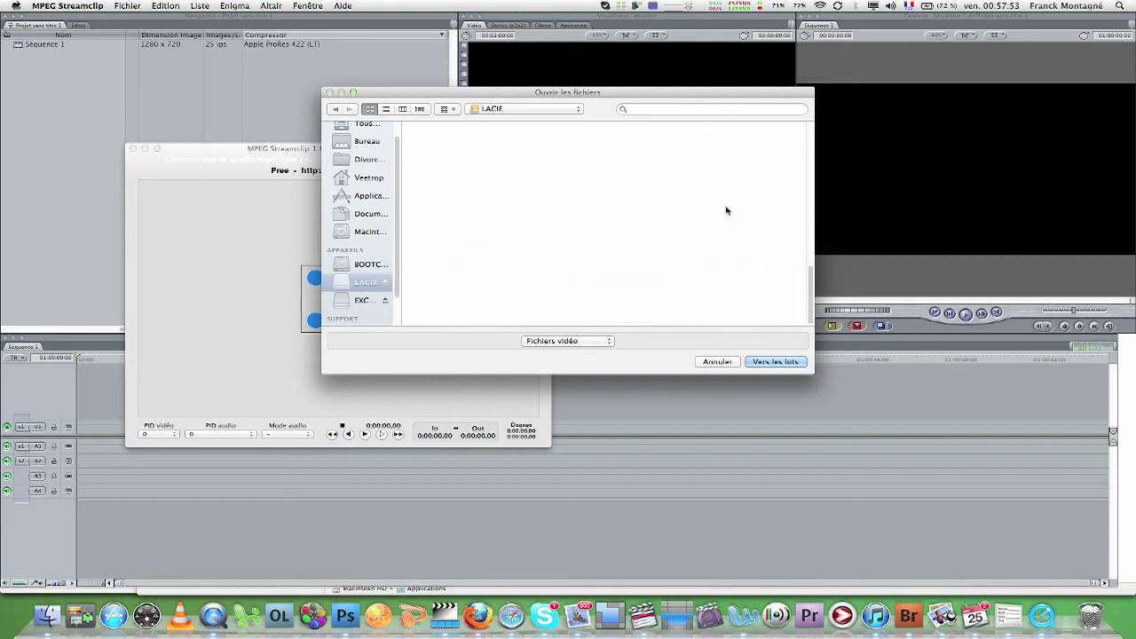
{"action": "scroll", "coordinate": [634, 188], "scroll_direction": "down", "scroll_amount": 2}
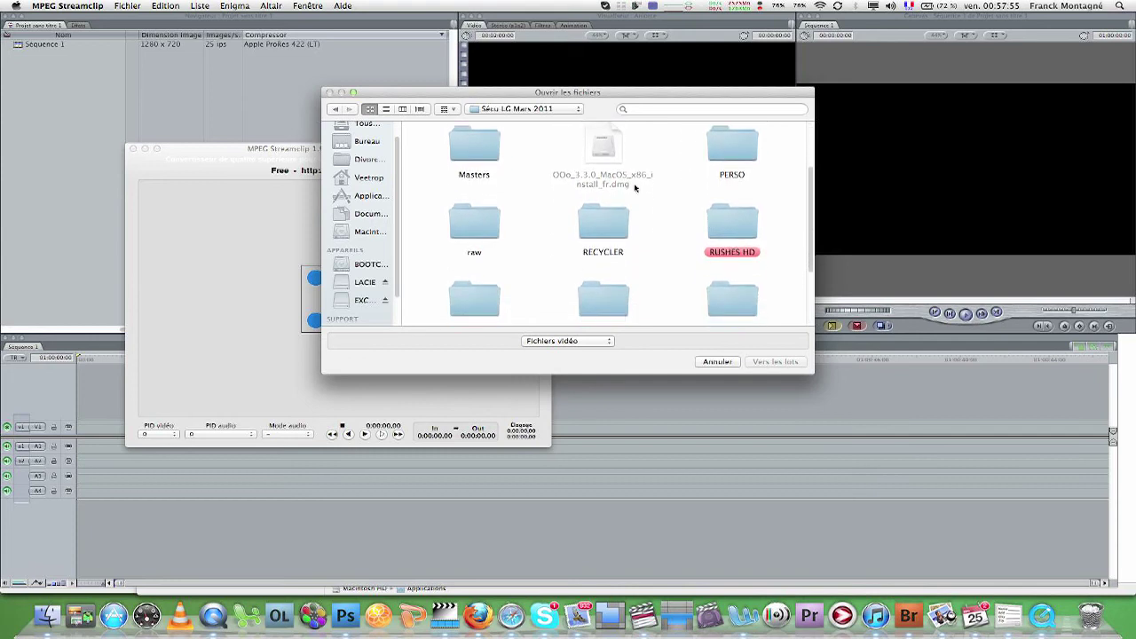
{"action": "double_click", "coordinate": [720, 225]}
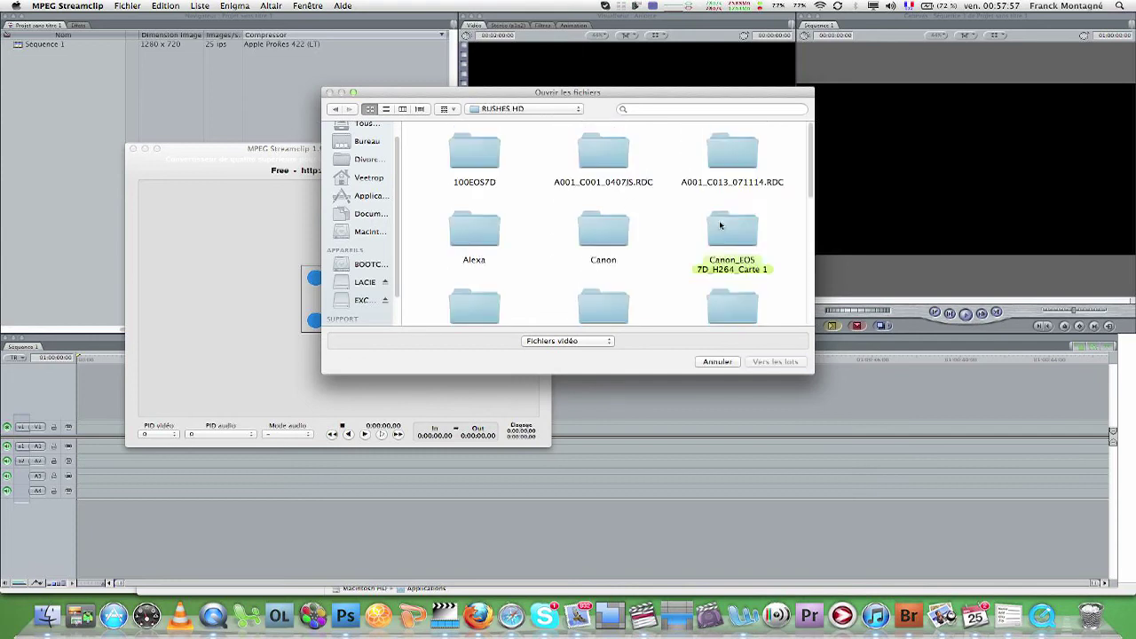
{"action": "scroll", "coordinate": [660, 201], "scroll_direction": "down", "scroll_amount": 2}
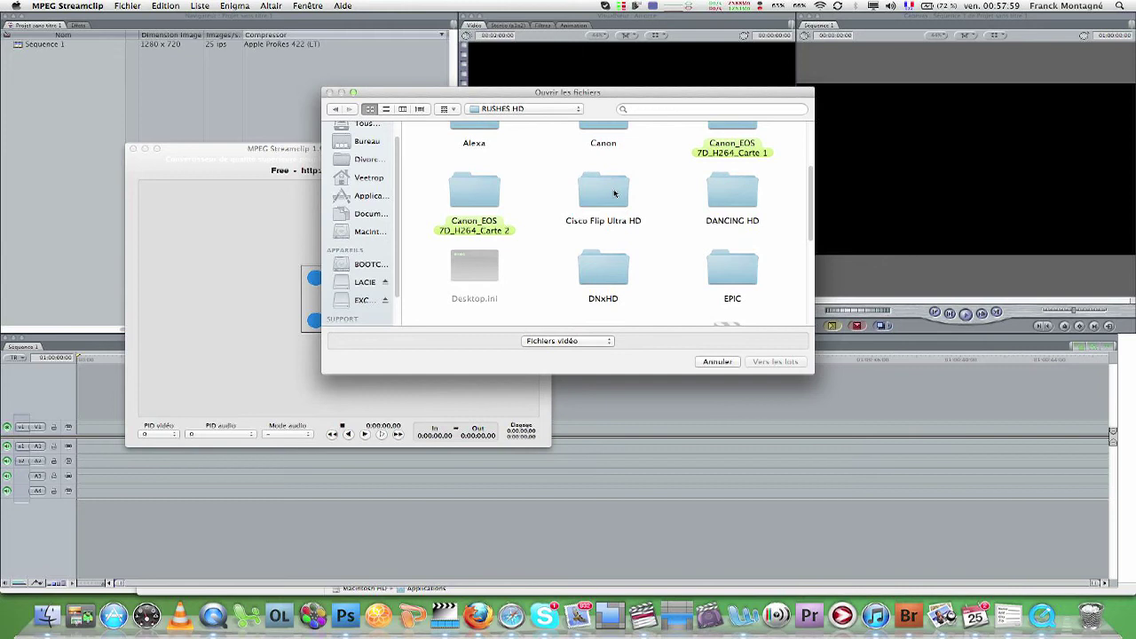
{"action": "double_click", "coordinate": [598, 203]}
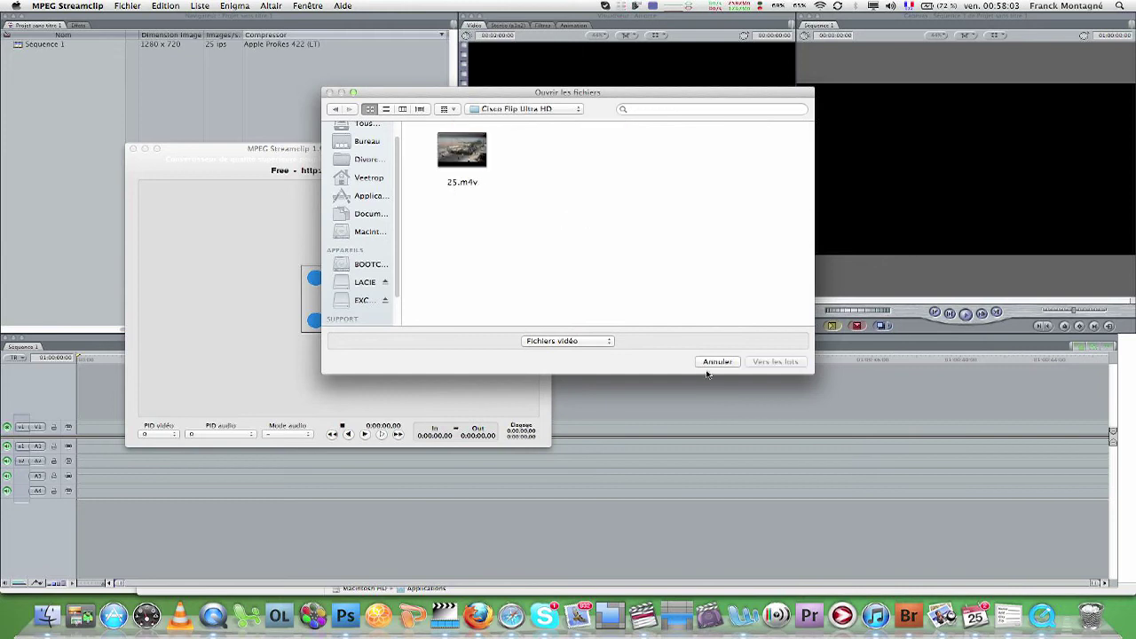
{"action": "double_click", "coordinate": [462, 151]}
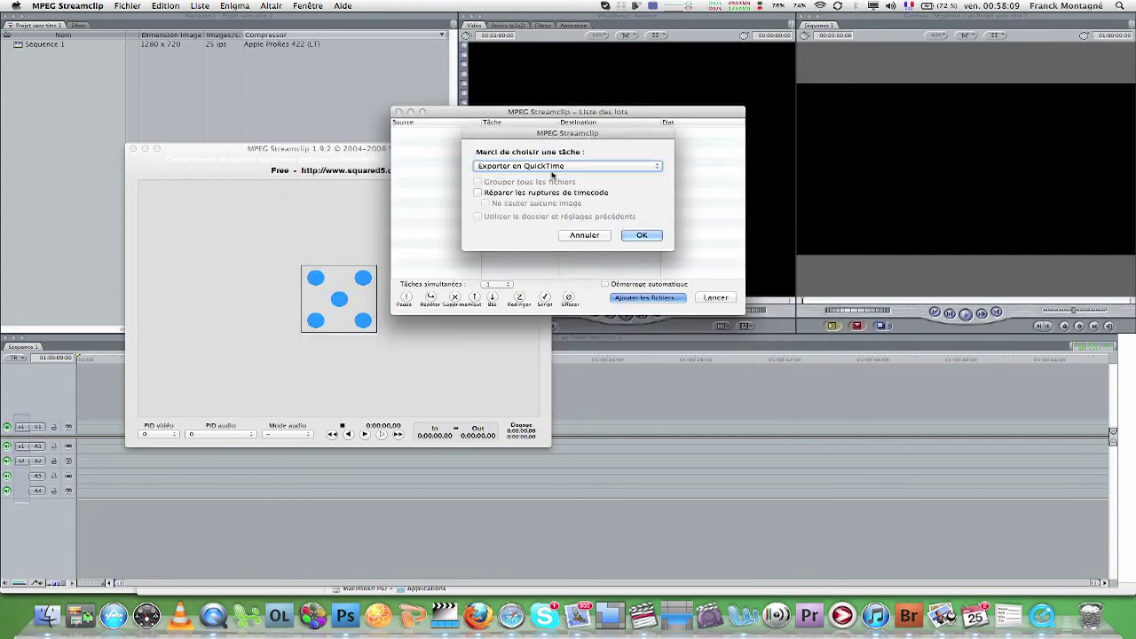
{"action": "left_click", "coordinate": [641, 236]}
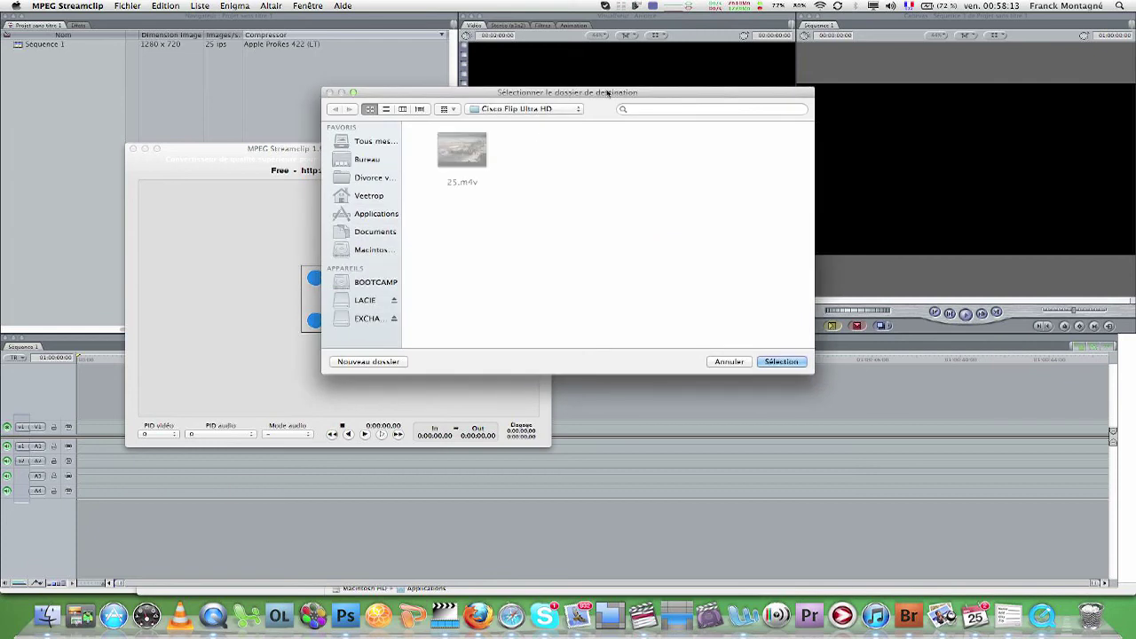
Step: Create a folder named "fichier transcodés" on the desktop and choose it as the destination
{"action": "left_click", "coordinate": [374, 162]}
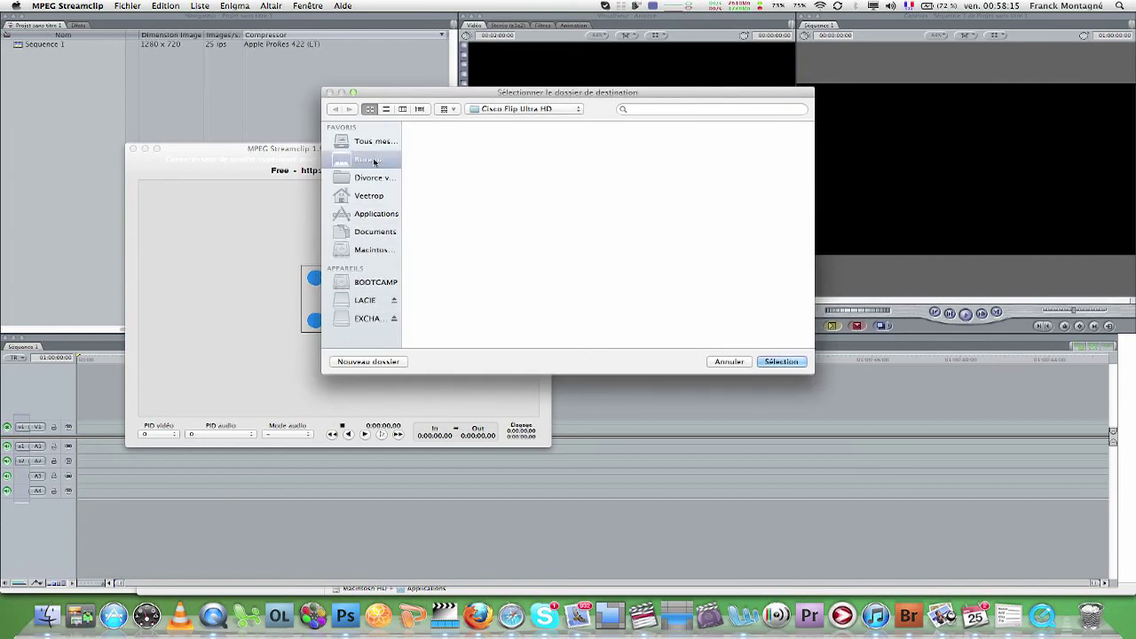
{"action": "left_click", "coordinate": [379, 362]}
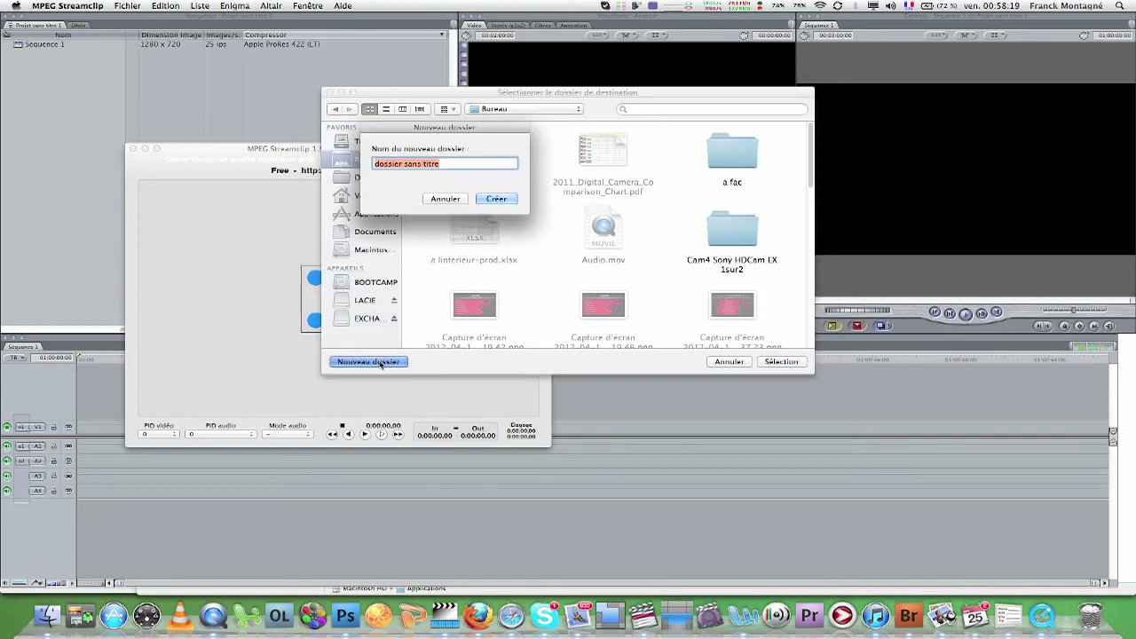
{"action": "type", "text": "nchier transcodés"}
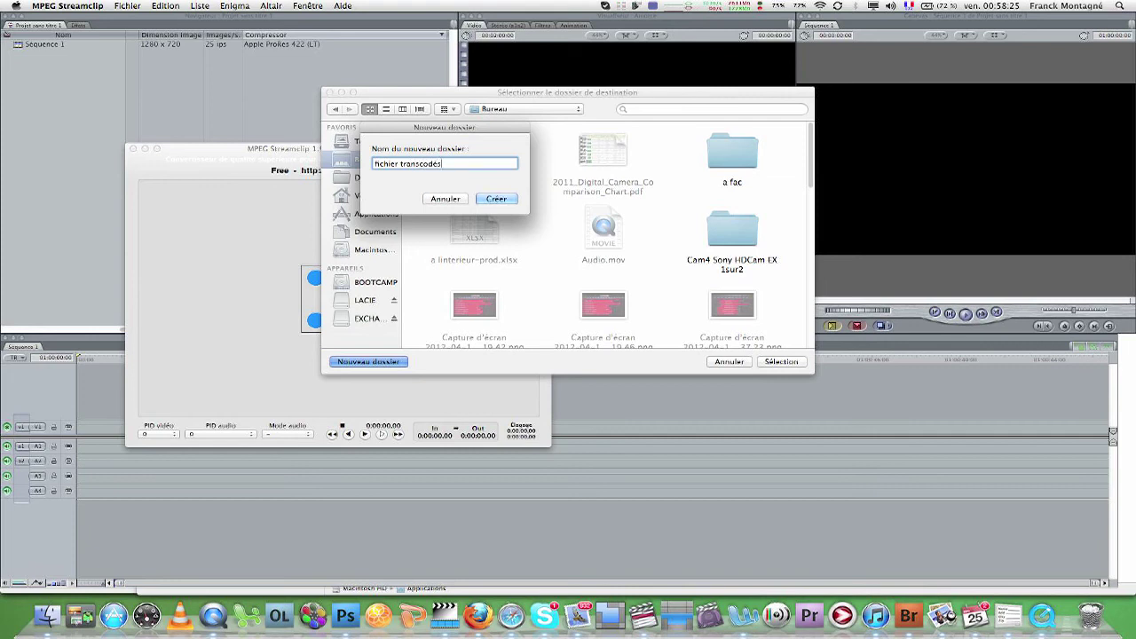
{"action": "left_click", "coordinate": [496, 199]}
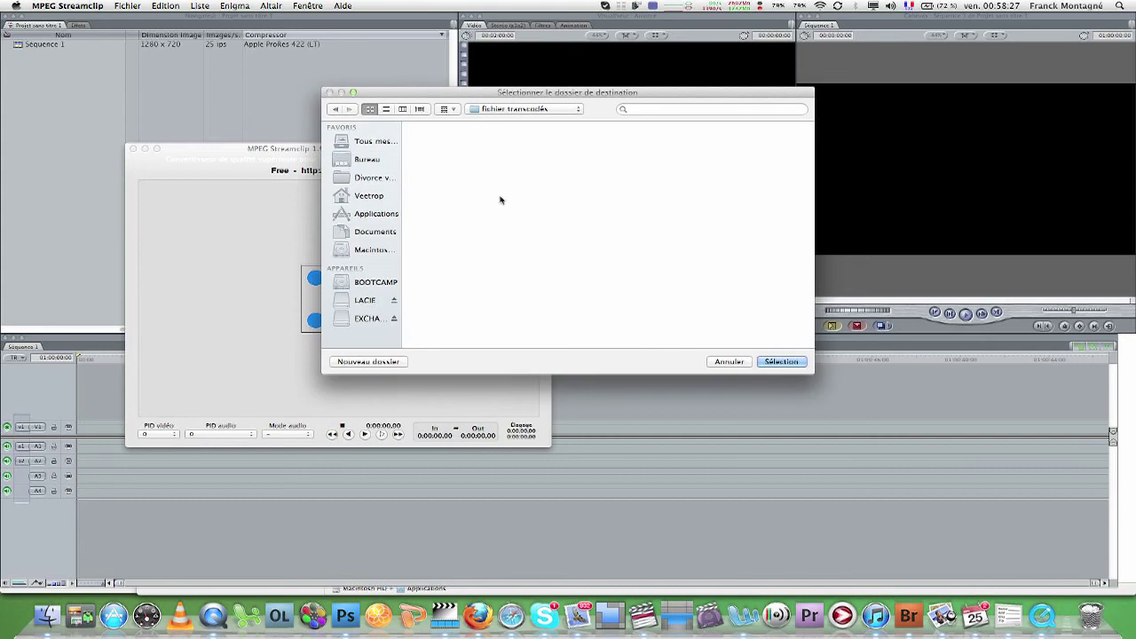
{"action": "left_click", "coordinate": [781, 361]}
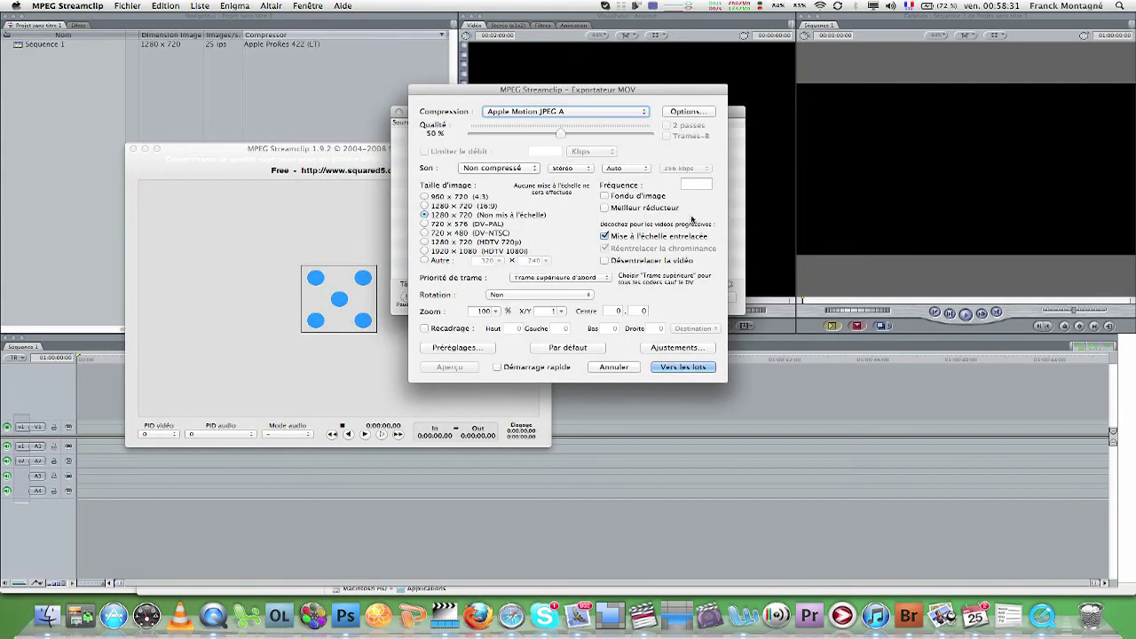
Step: Set the export compression to Apple ProRes 422 (LT) at maximum quality and send the task to the batch list
{"action": "left_click", "coordinate": [568, 111]}
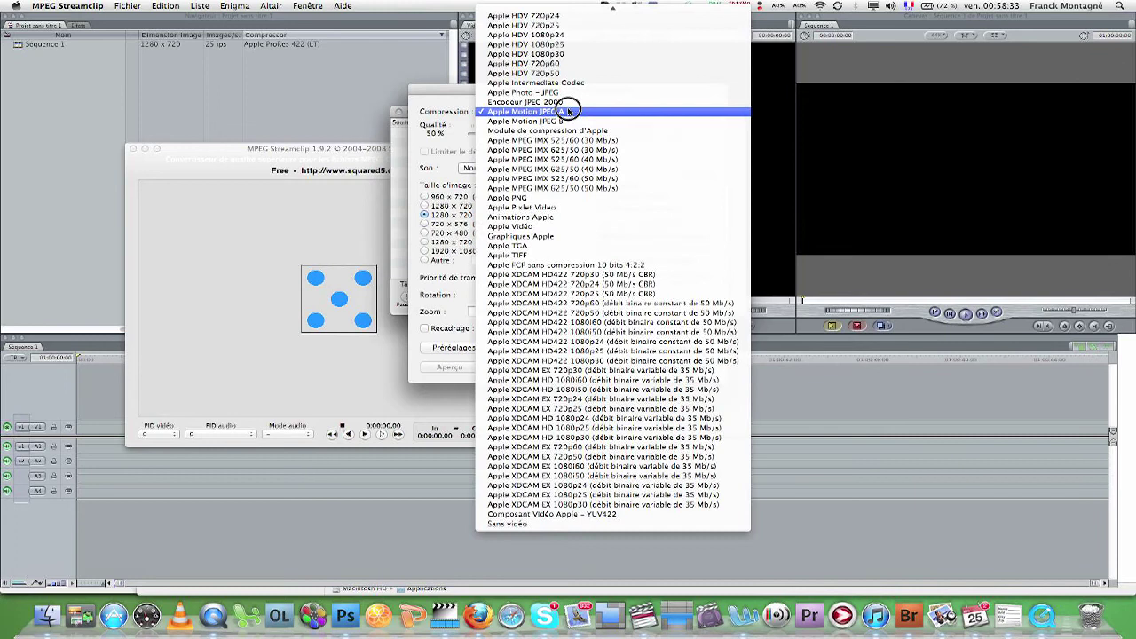
{"action": "left_click", "coordinate": [575, 74]}
{"action": "left_click", "coordinate": [555, 111]}
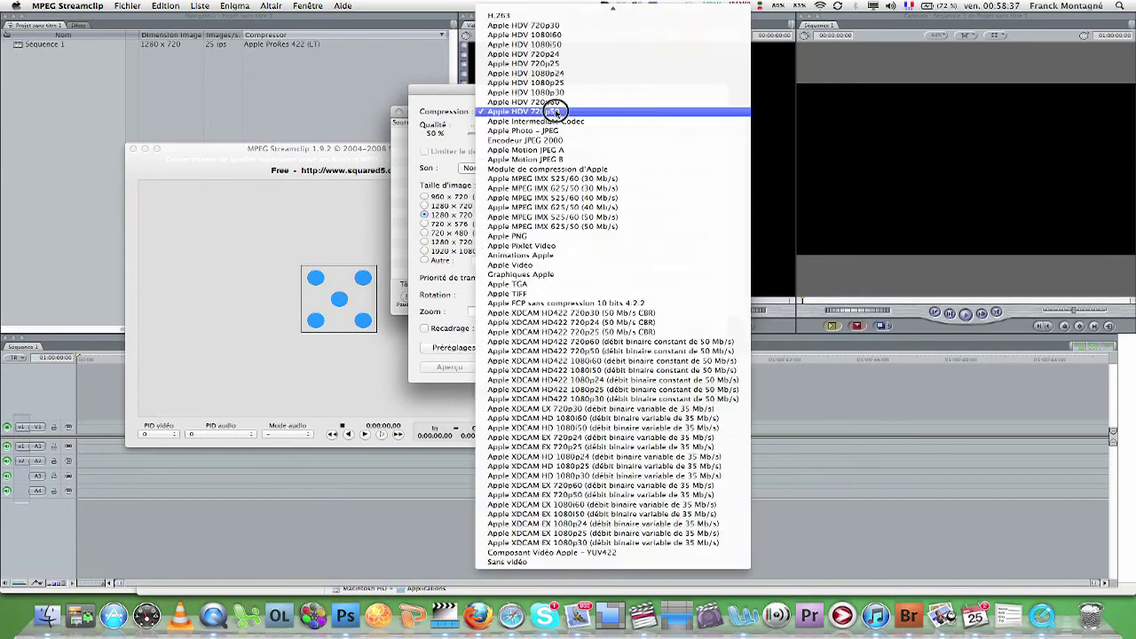
{"action": "mouse_move", "coordinate": [562, 15]}
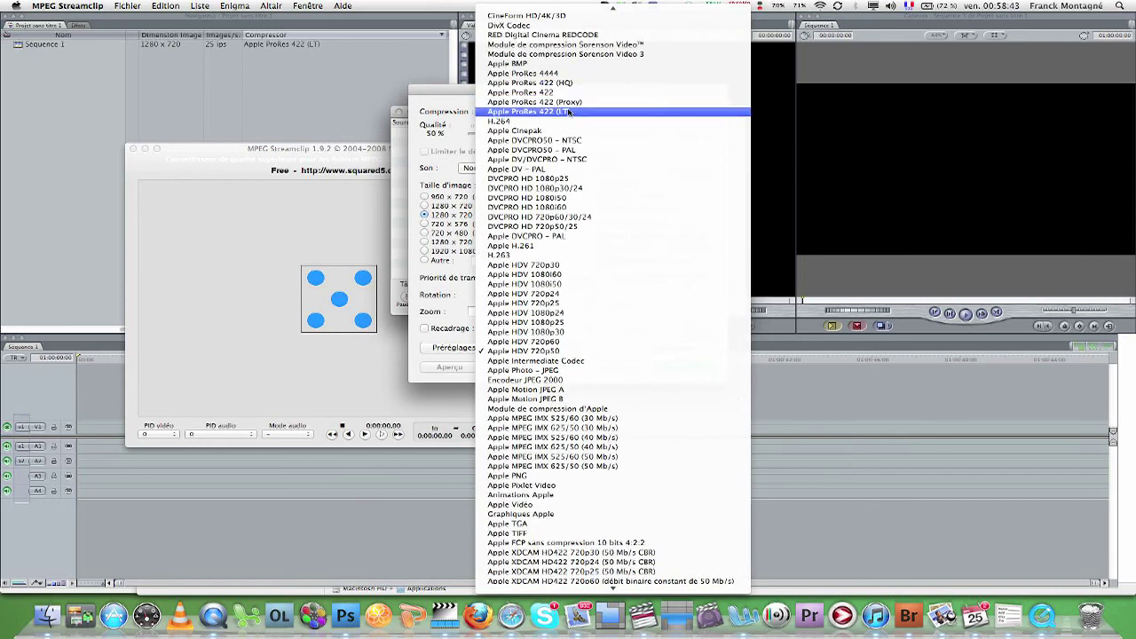
{"action": "left_click", "coordinate": [569, 112]}
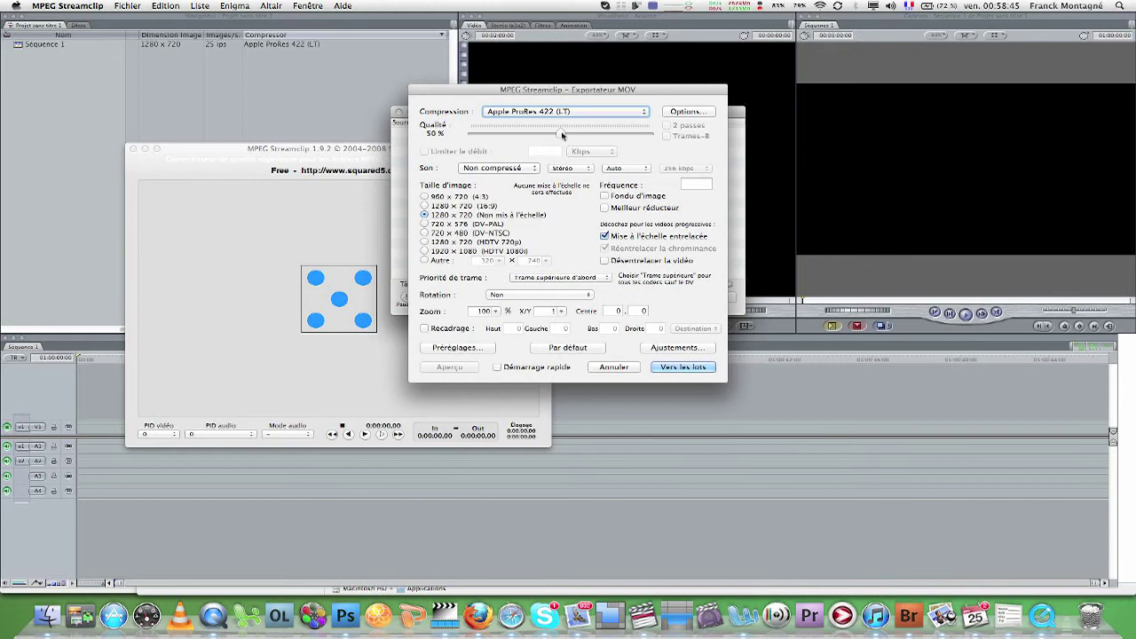
{"action": "left_click_drag", "start_coordinate": [561, 134], "coordinate": [677, 129]}
{"action": "left_click", "coordinate": [671, 366]}
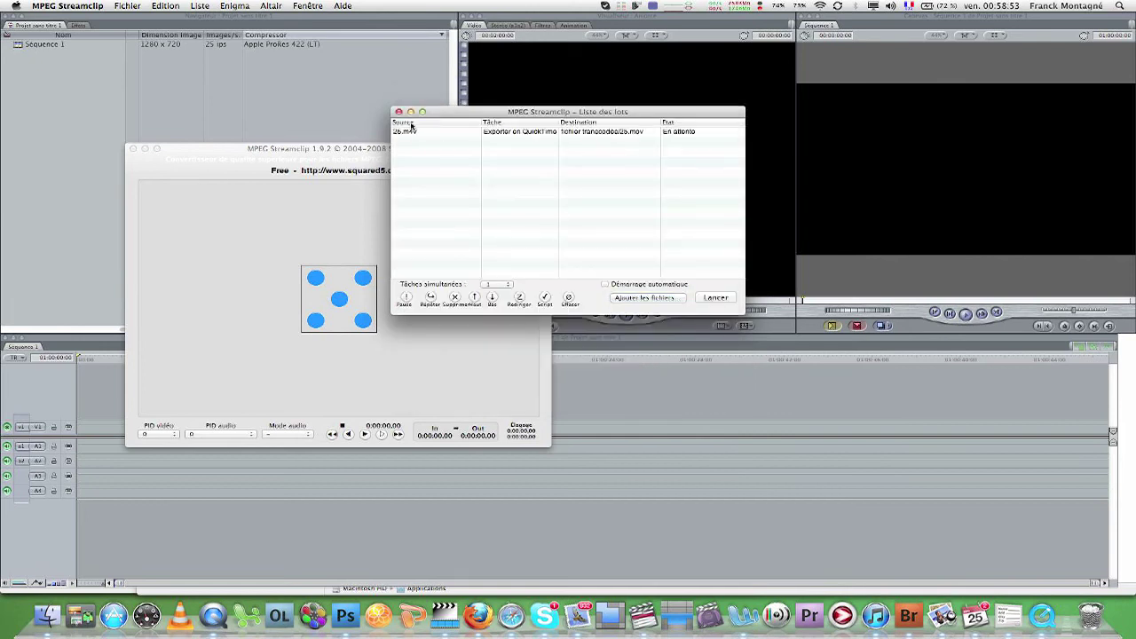
Step: Launch the batch conversion of 25.m4v and switch to Final Cut Pro
{"action": "left_click", "coordinate": [718, 299]}
{"action": "left_click", "coordinate": [277, 81]}
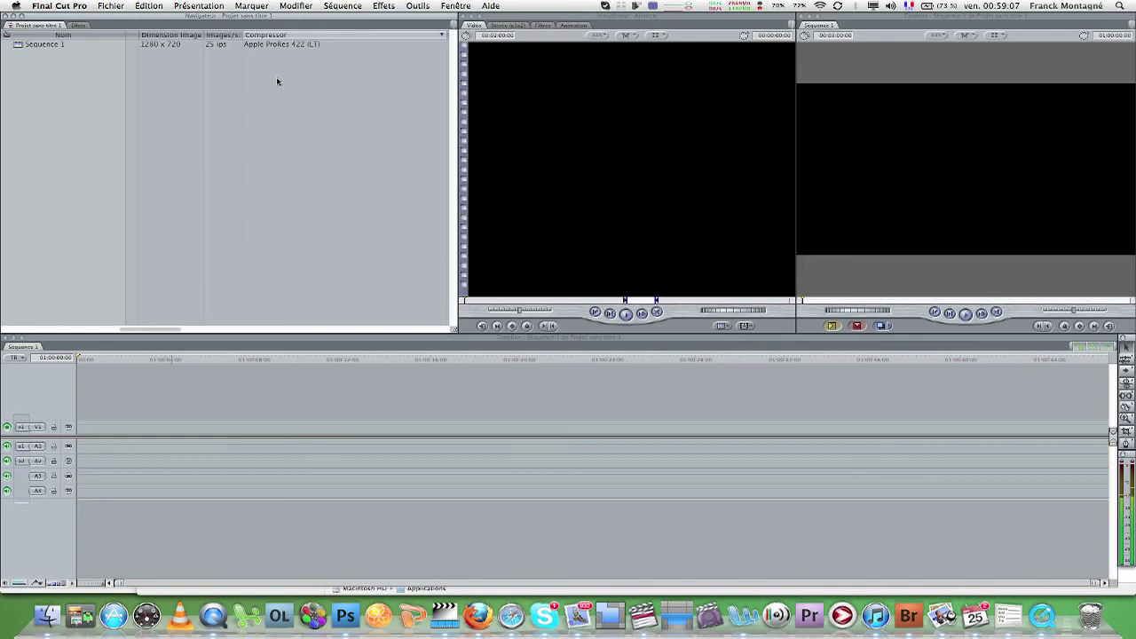
{"action": "left_click", "coordinate": [132, 86]}
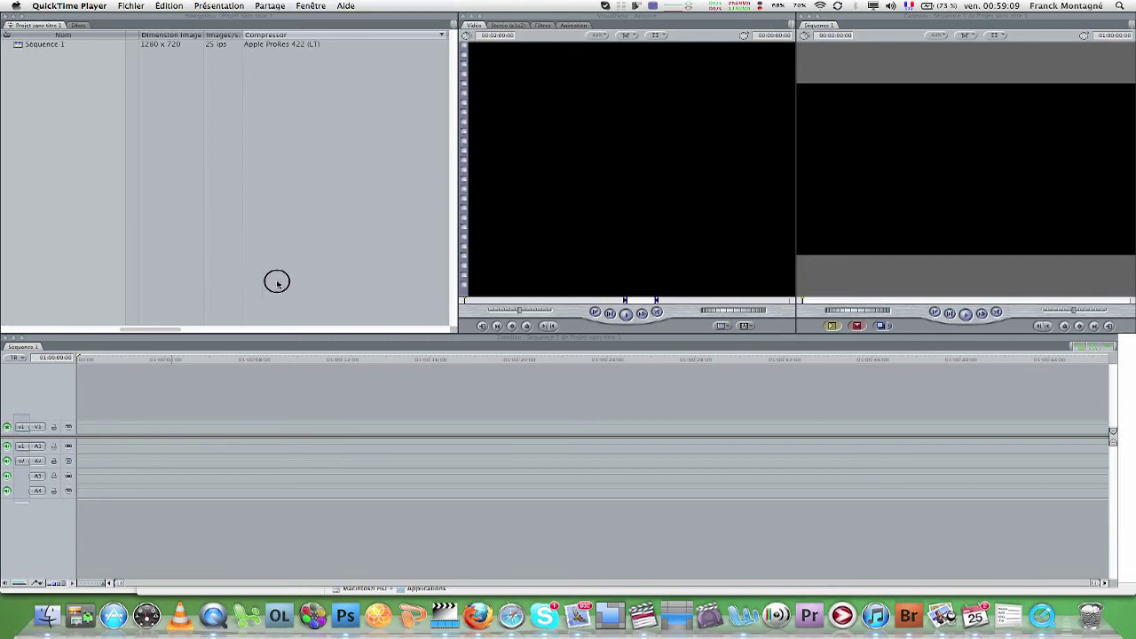
{"action": "left_click", "coordinate": [95, 64]}
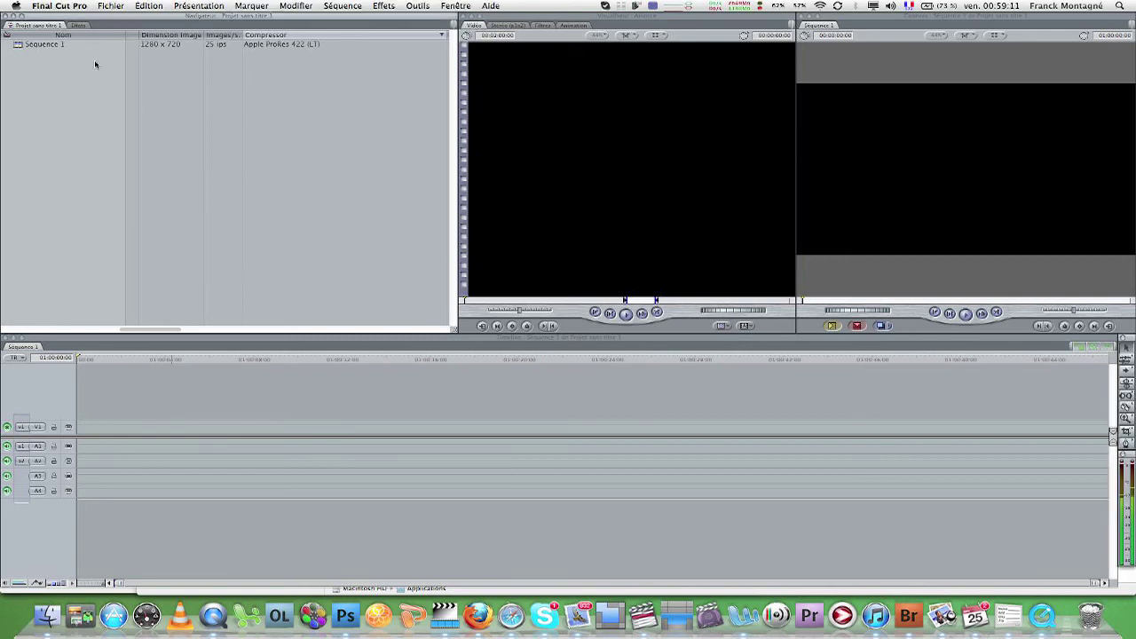
Step: Import the transcoded 25.mov from the desktop folder "fichier transcodés" into the project
{"action": "left_click", "coordinate": [111, 7]}
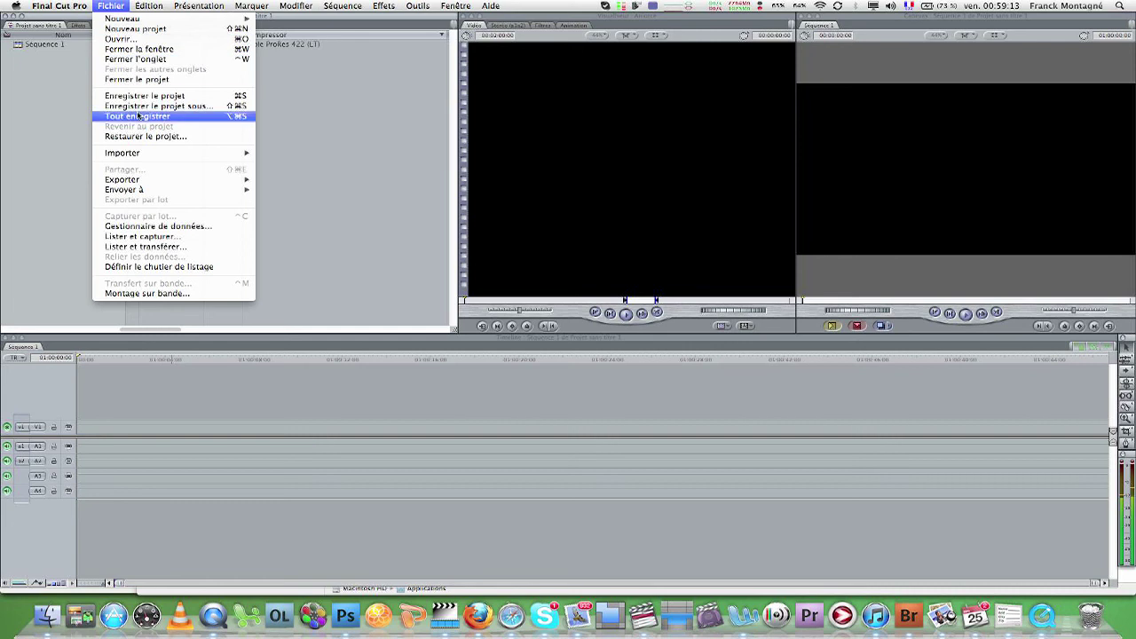
{"action": "mouse_move", "coordinate": [218, 152]}
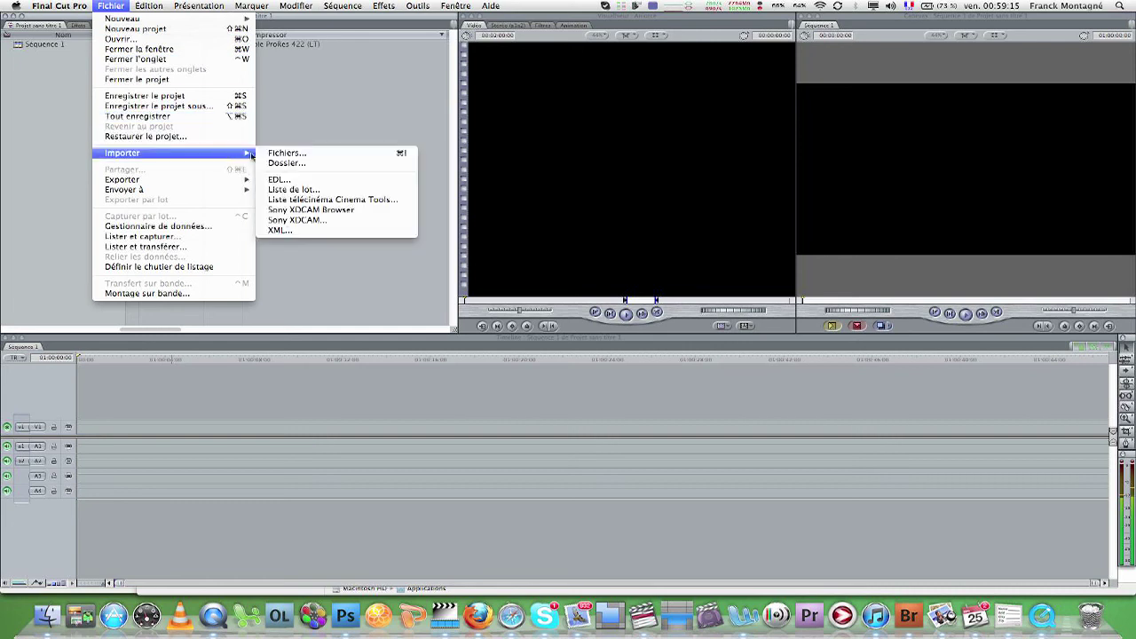
{"action": "left_click", "coordinate": [282, 153]}
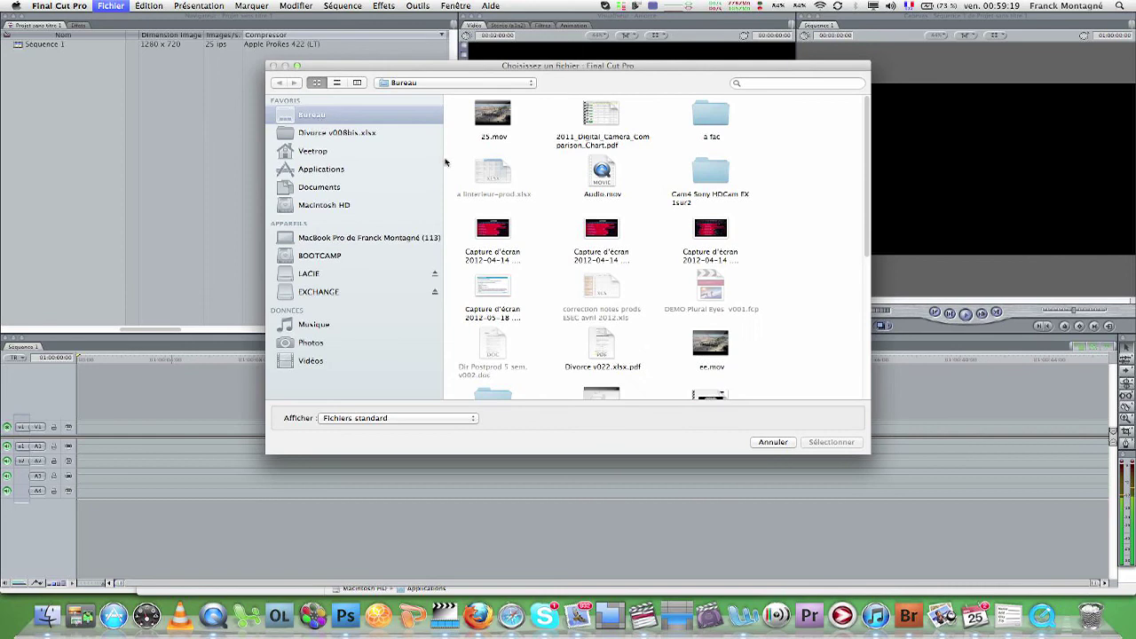
{"action": "scroll", "coordinate": [559, 151], "scroll_direction": "down", "scroll_amount": 5}
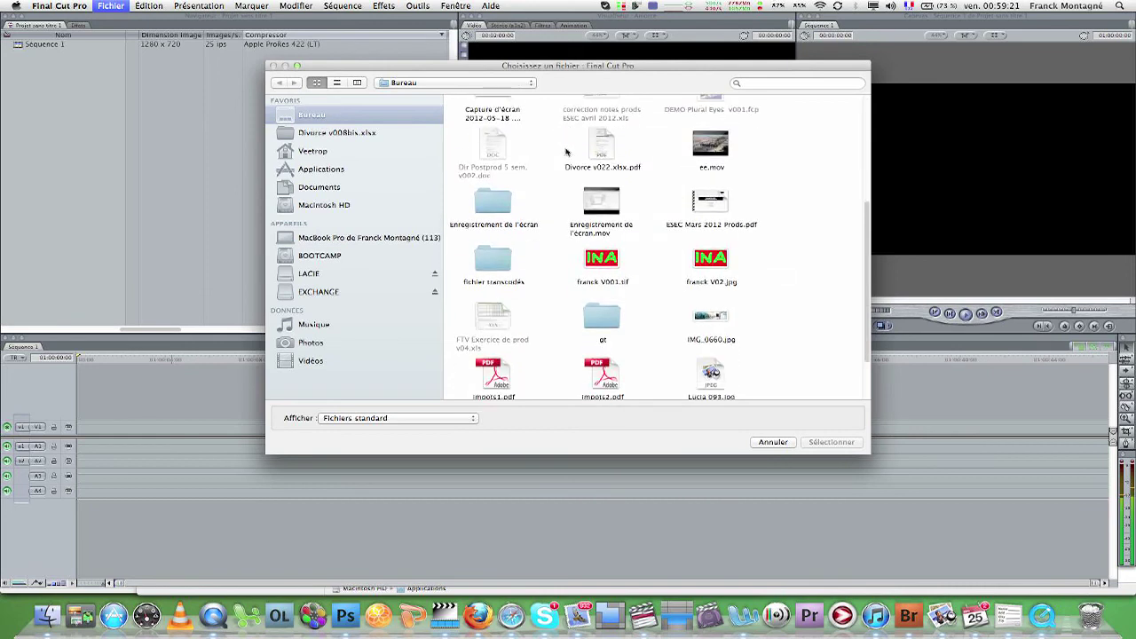
{"action": "double_click", "coordinate": [494, 191]}
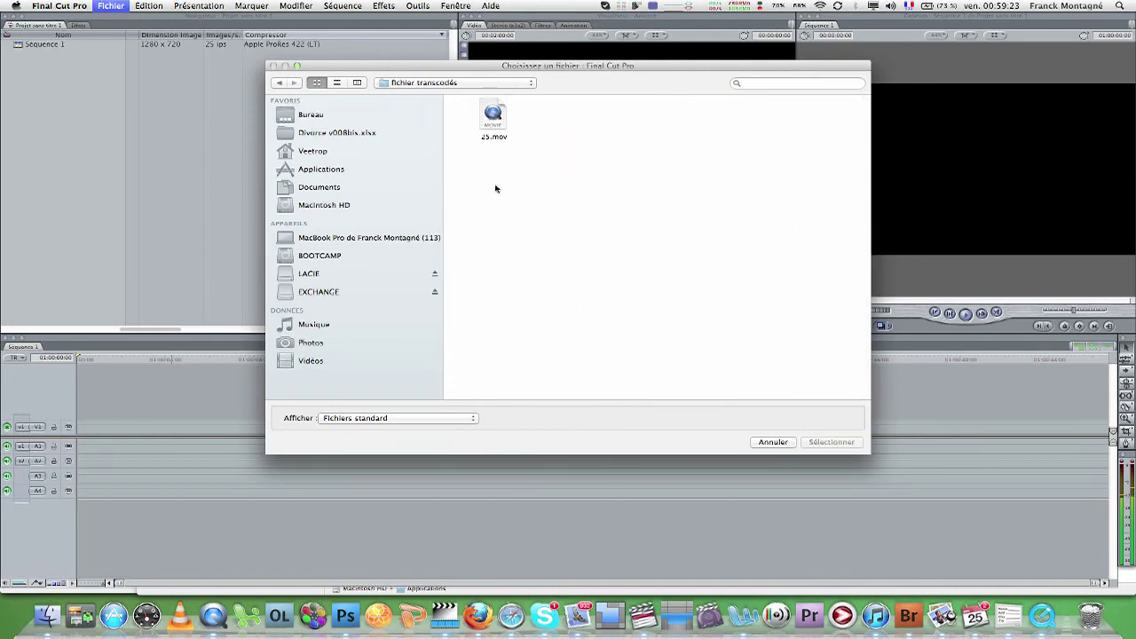
{"action": "left_click", "coordinate": [494, 115]}
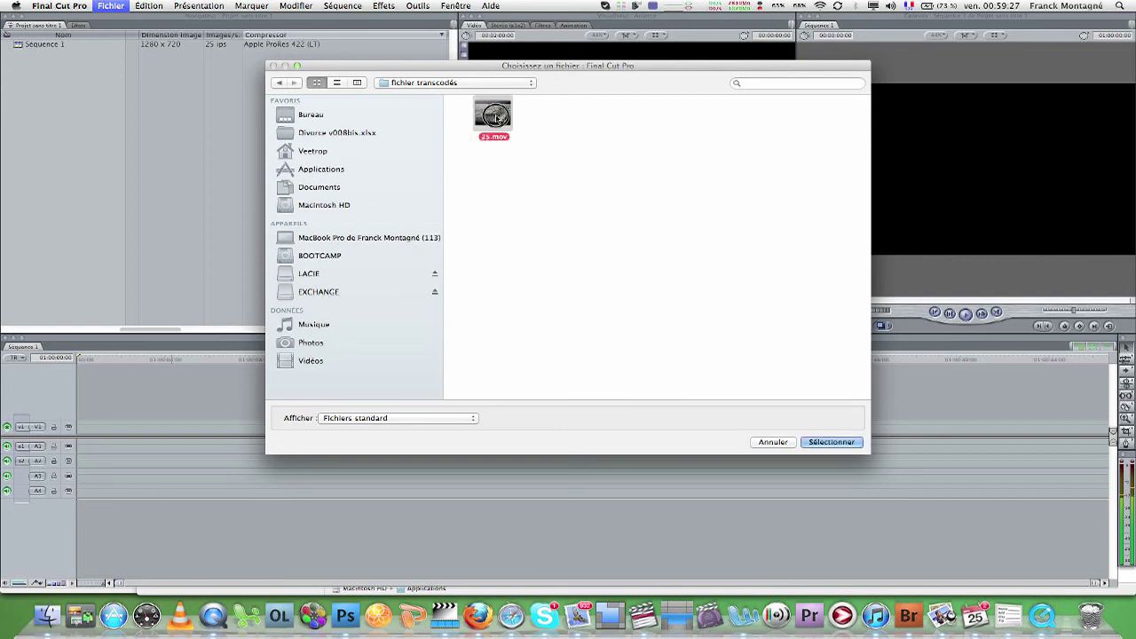
{"action": "double_click", "coordinate": [495, 116]}
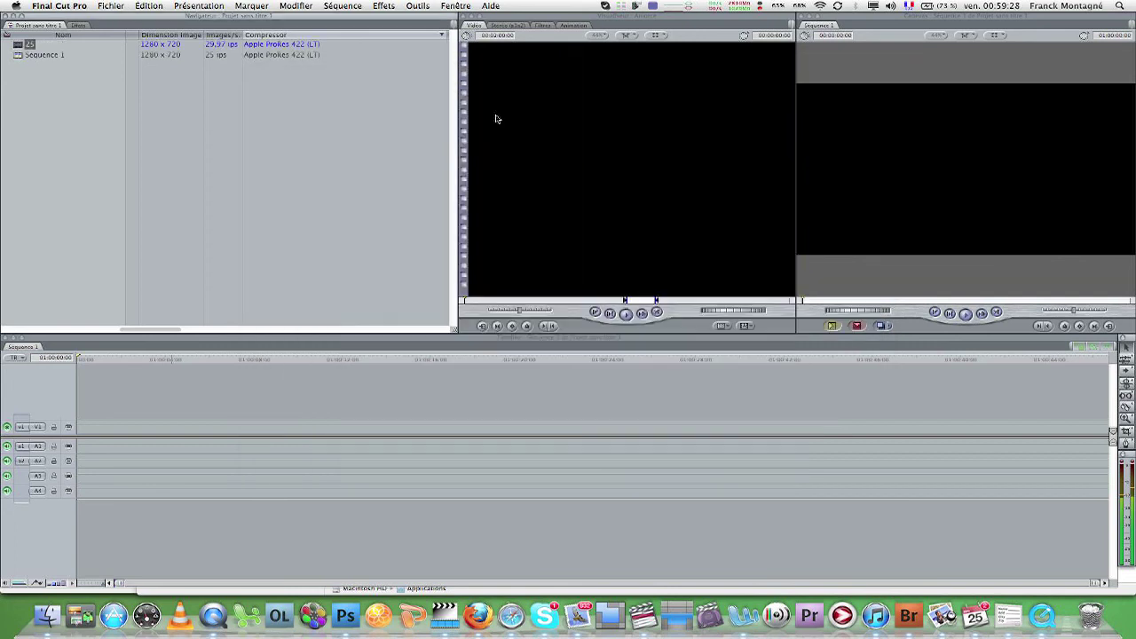
Step: Place clip 25 at the start of track V1 in Séquence 1, declining to match the sequence settings to the clip
{"action": "left_click", "coordinate": [45, 57]}
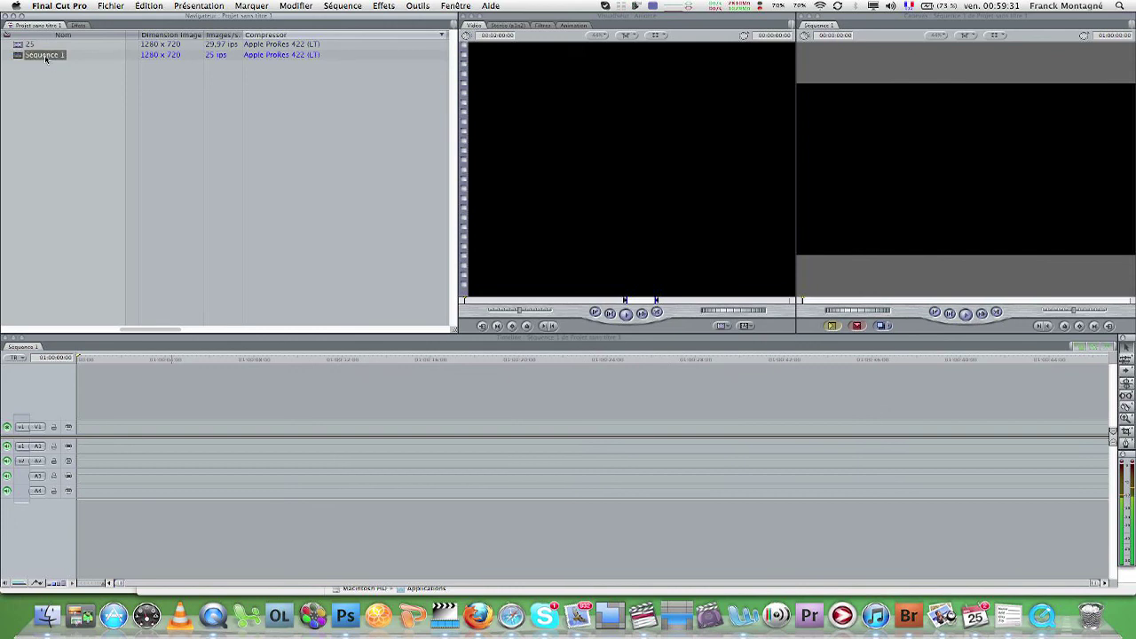
{"action": "left_click_drag", "start_coordinate": [25, 46], "coordinate": [87, 426]}
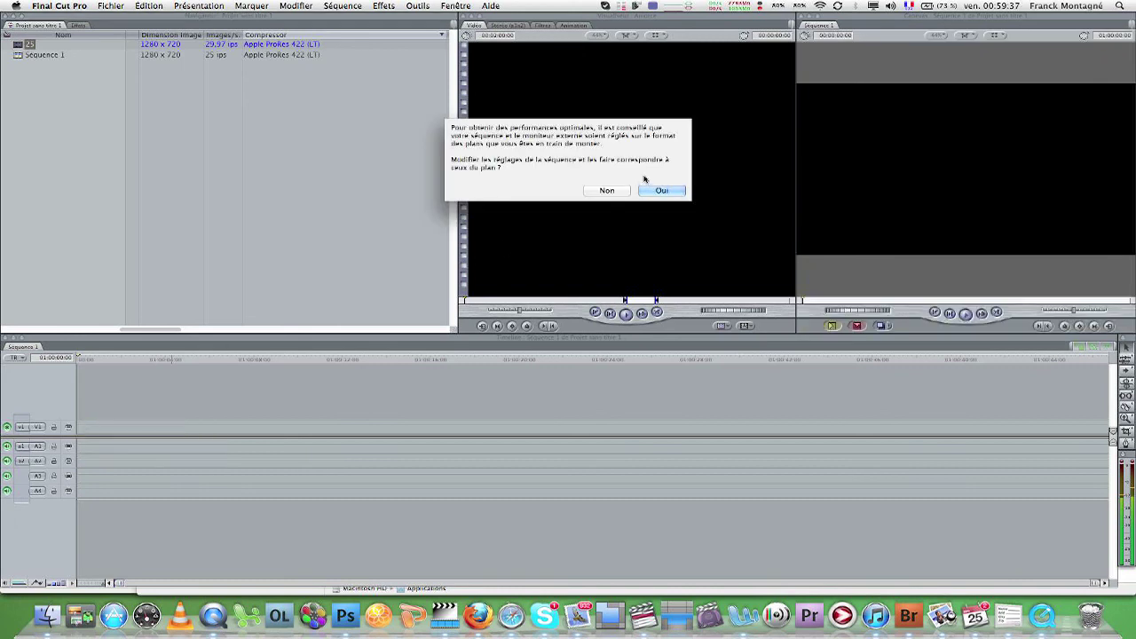
{"action": "left_click", "coordinate": [607, 190]}
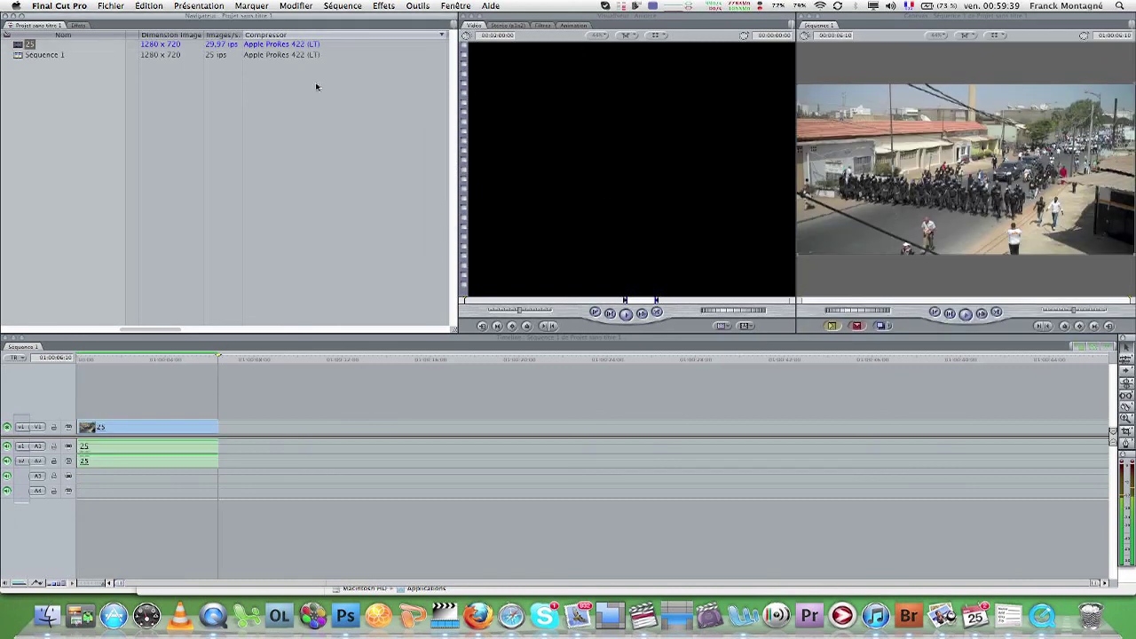
Step: Confirm the settings of Séquence 1 with HDTV 720p (16:9) dimensions and the Apple ProRes 422 (LT) compressor
{"action": "left_click", "coordinate": [56, 56]}
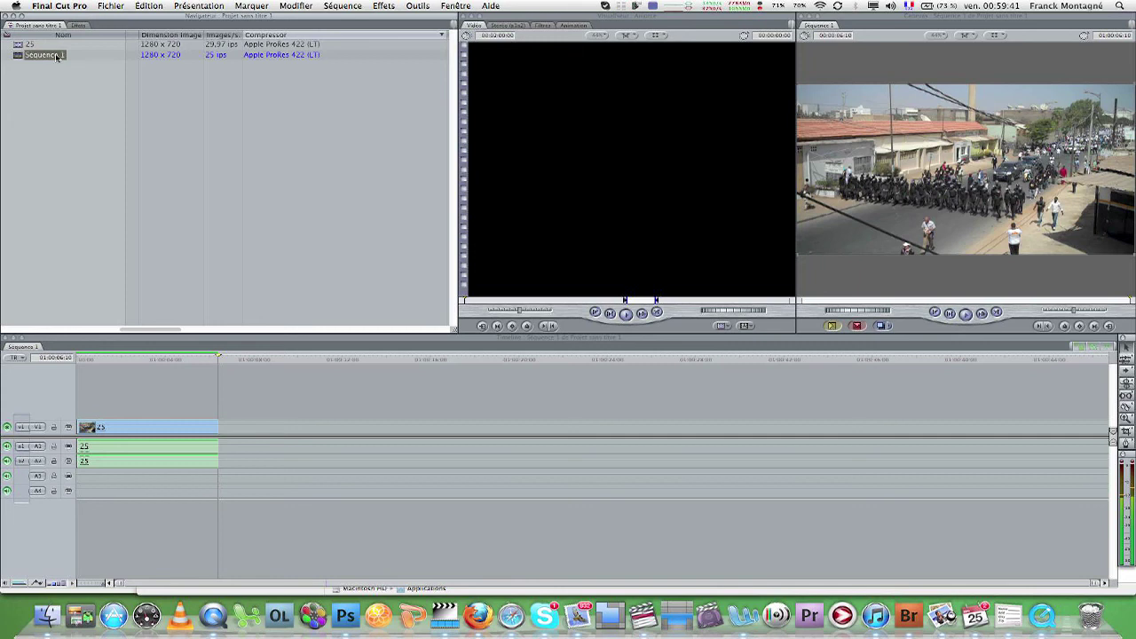
{"action": "left_click", "coordinate": [344, 7]}
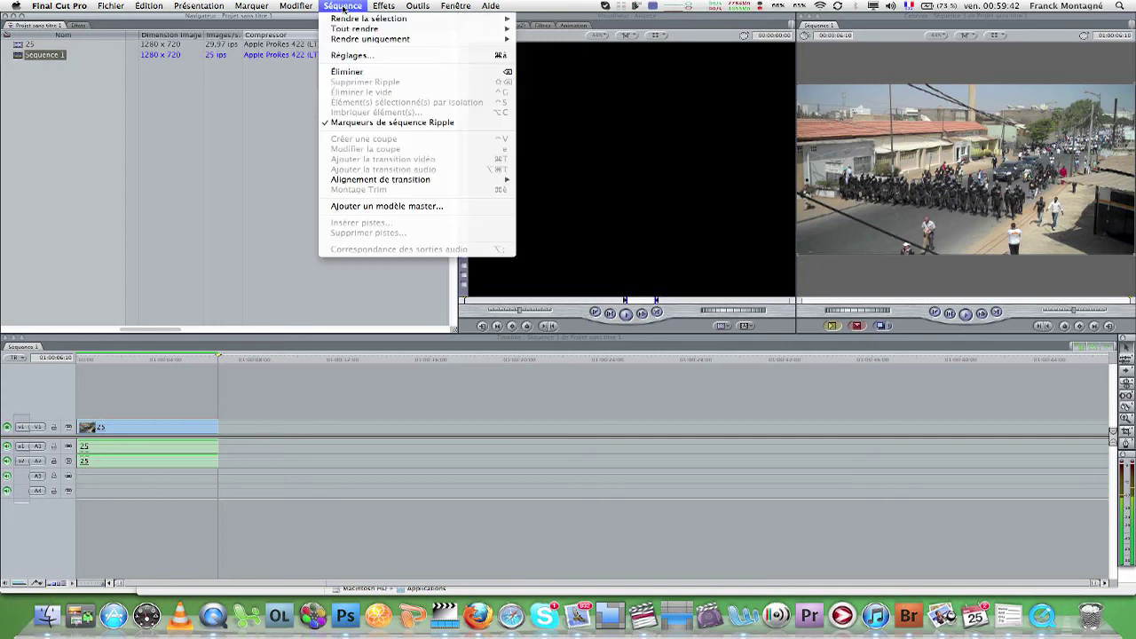
{"action": "left_click", "coordinate": [358, 57]}
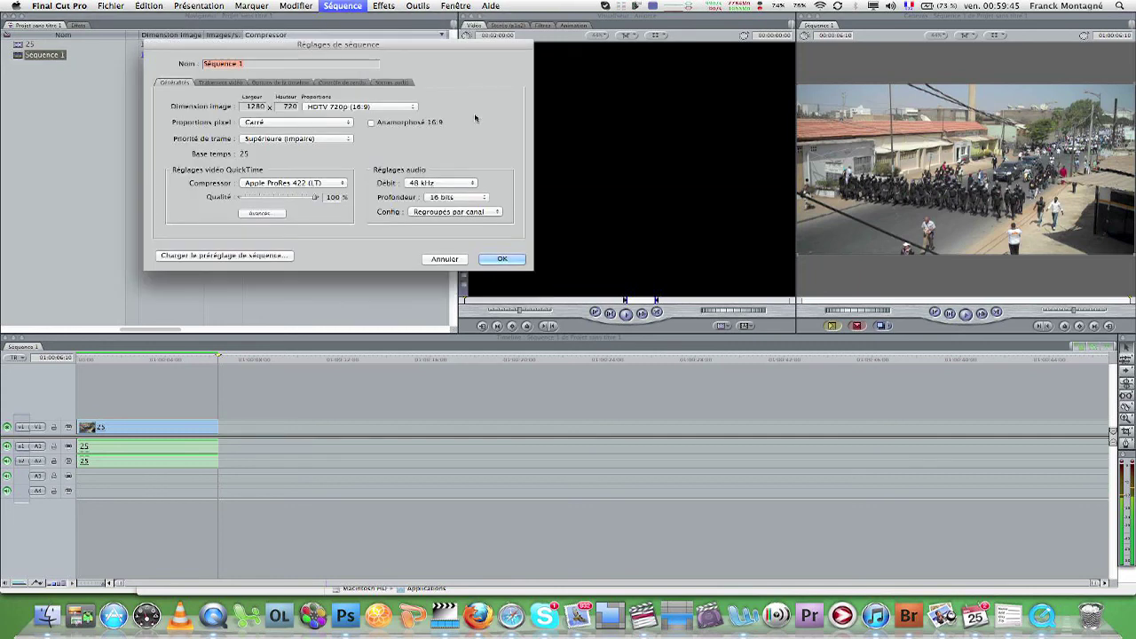
{"action": "left_click", "coordinate": [367, 107]}
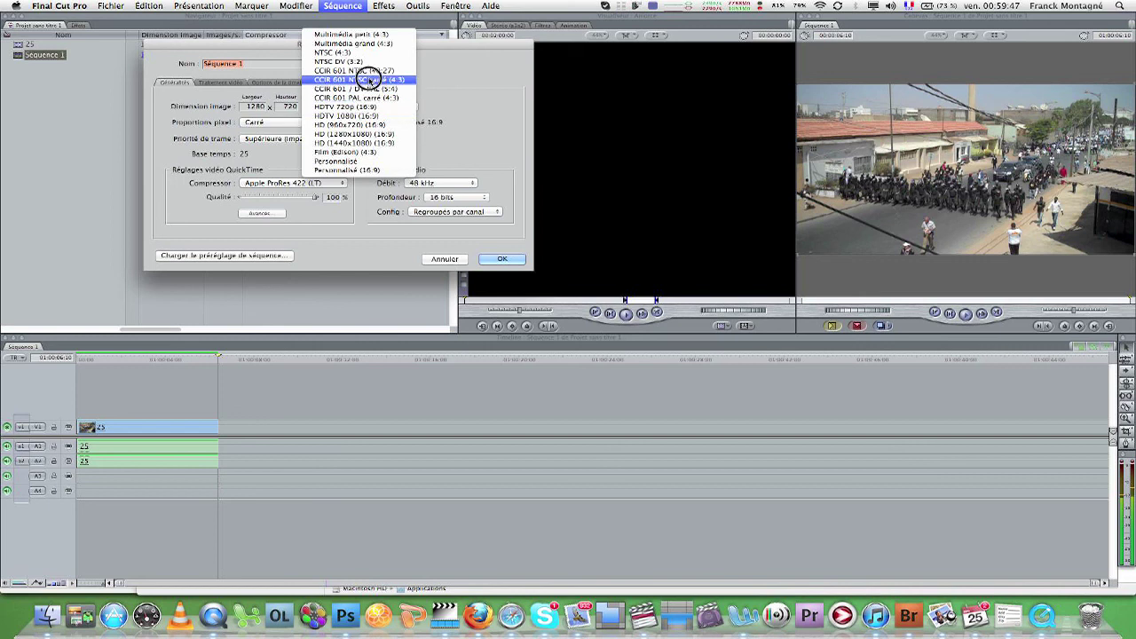
{"action": "left_click", "coordinate": [367, 106]}
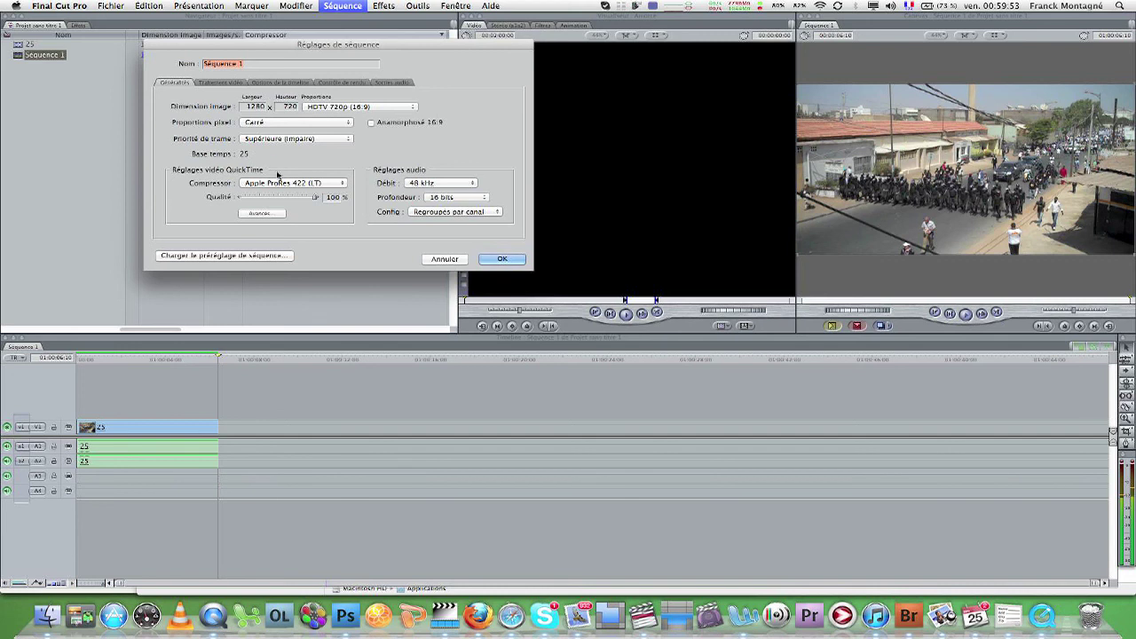
{"action": "left_click", "coordinate": [257, 185]}
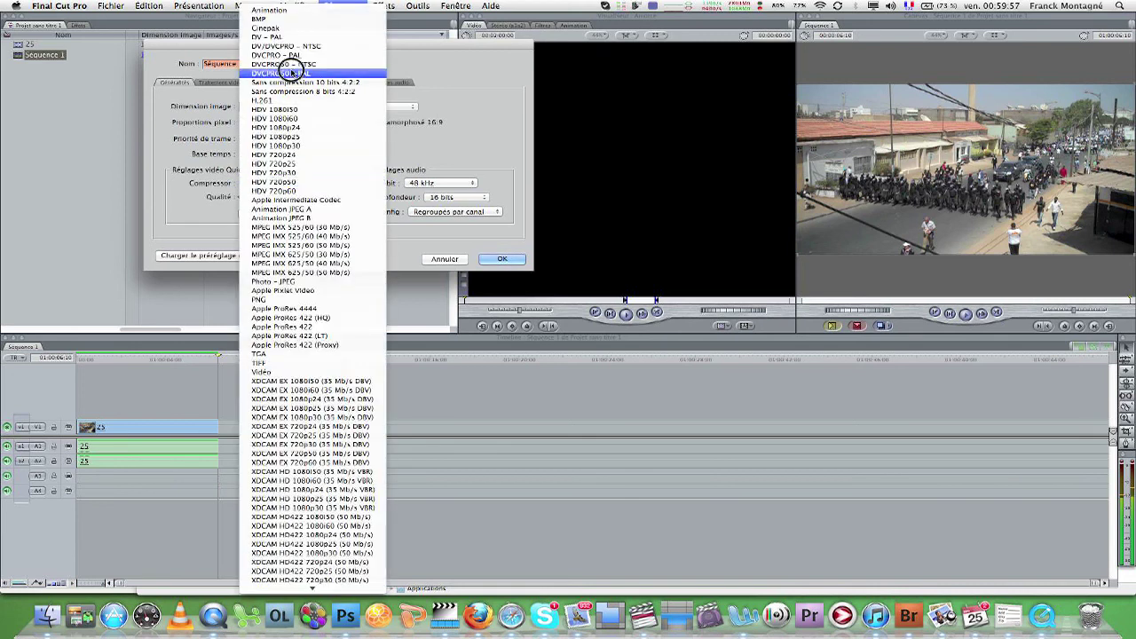
{"action": "left_click", "coordinate": [340, 335]}
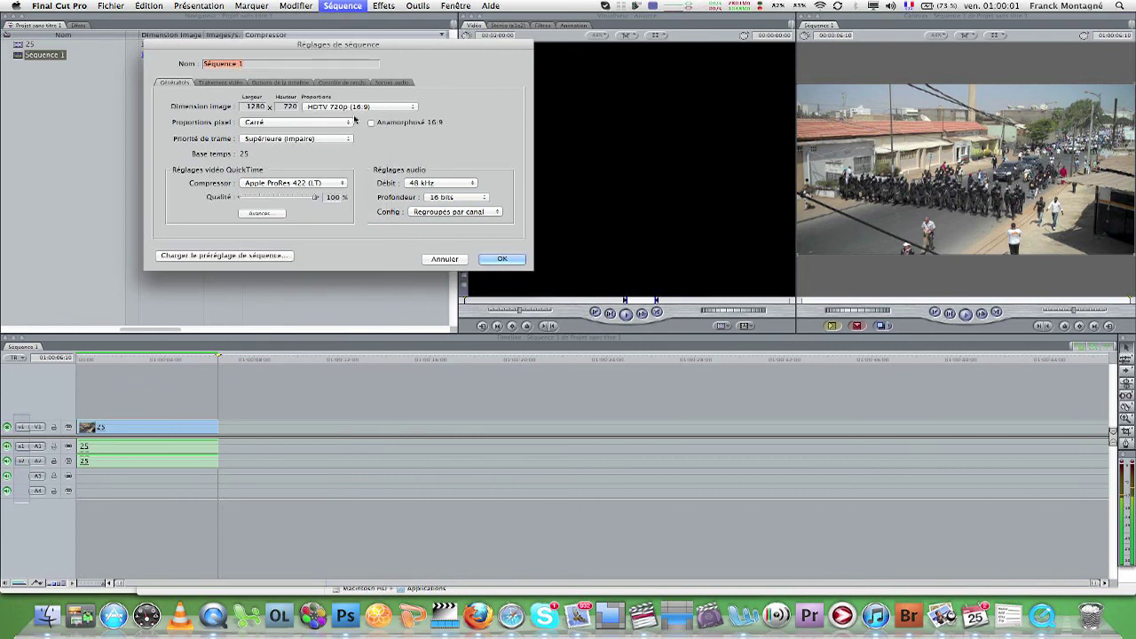
{"action": "left_click", "coordinate": [508, 258]}
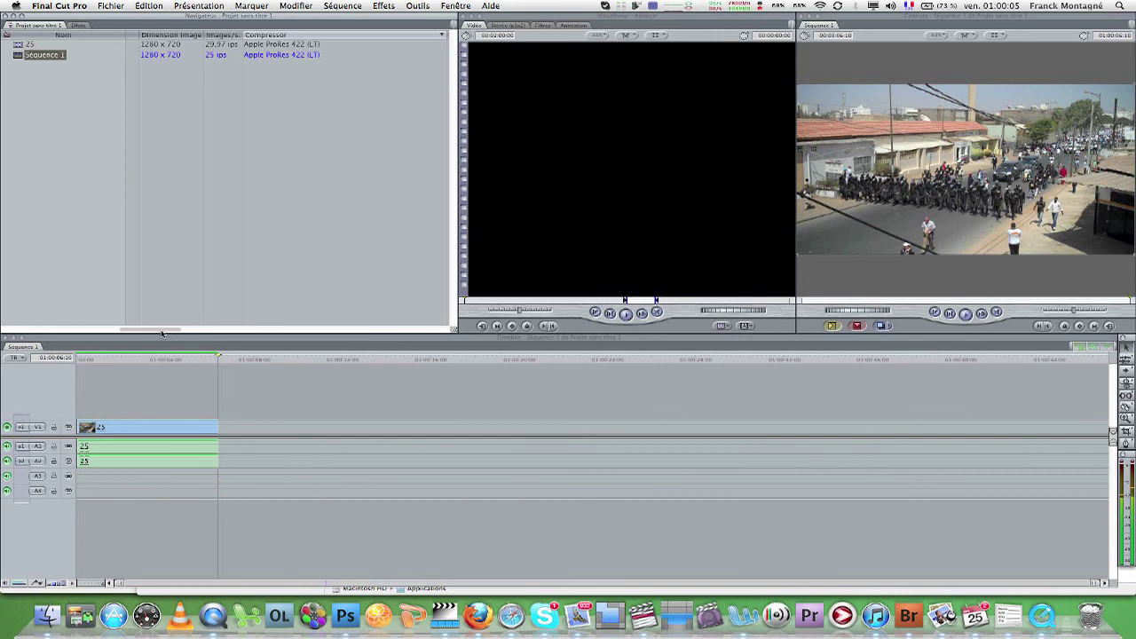
Step: Play back part of clip 25 from near the beginning of the timeline
{"action": "left_click_drag", "start_coordinate": [159, 328], "coordinate": [147, 328]}
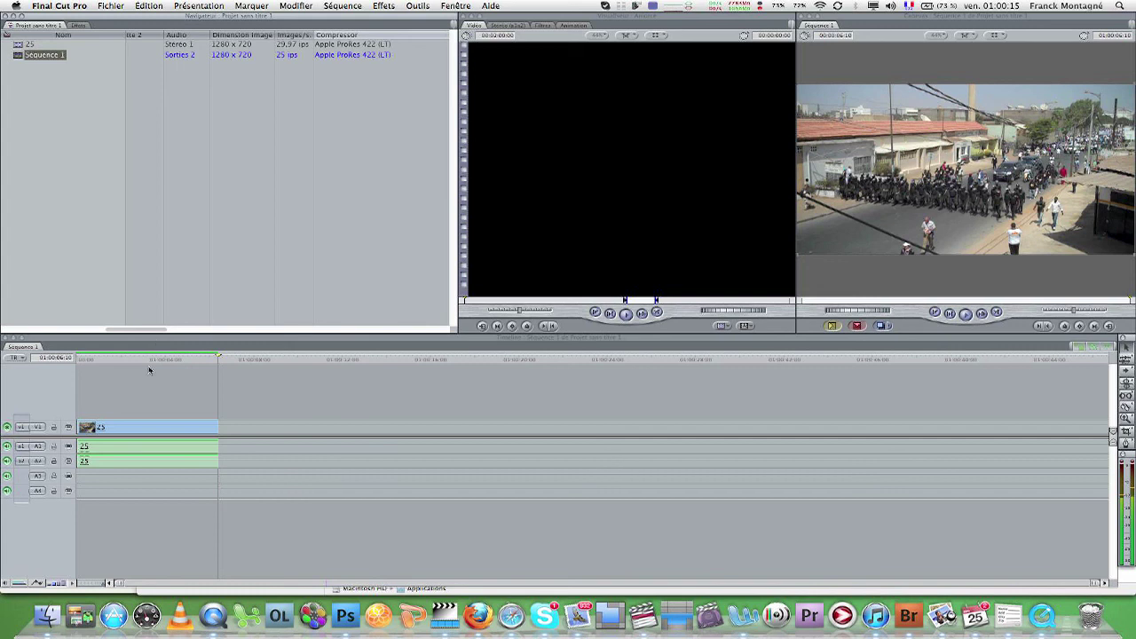
{"action": "left_click", "coordinate": [102, 359]}
{"action": "key", "text": "space"}
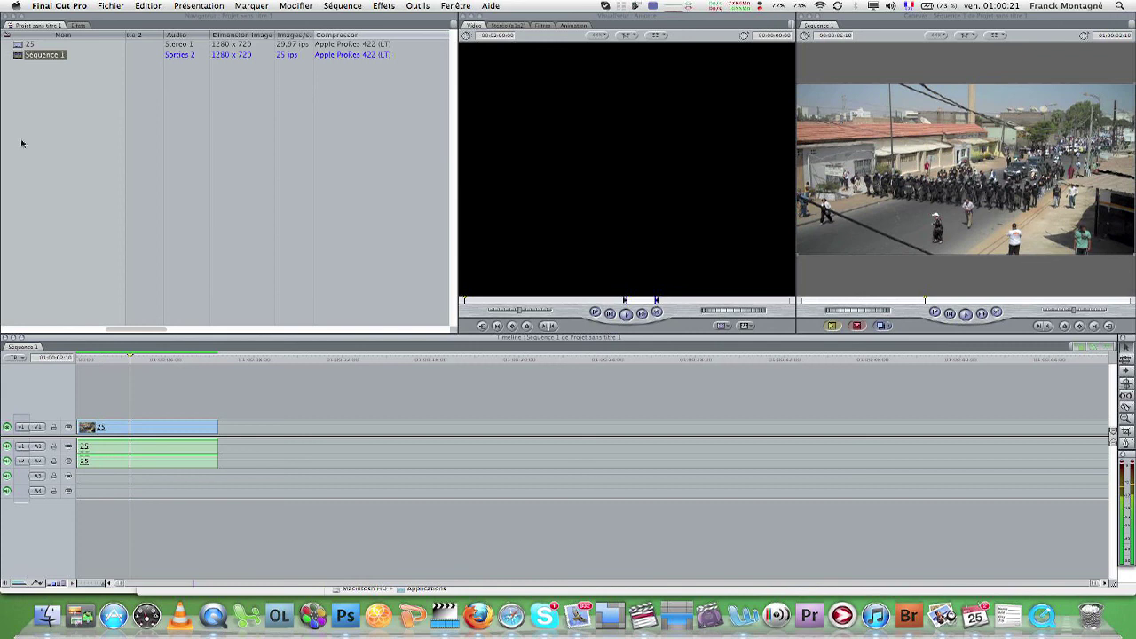
Step: Start a QuickTime conversion export of Séquence 1 to the desktop and name the file "film fini"
{"action": "left_click", "coordinate": [111, 6]}
{"action": "mouse_move", "coordinate": [142, 182]}
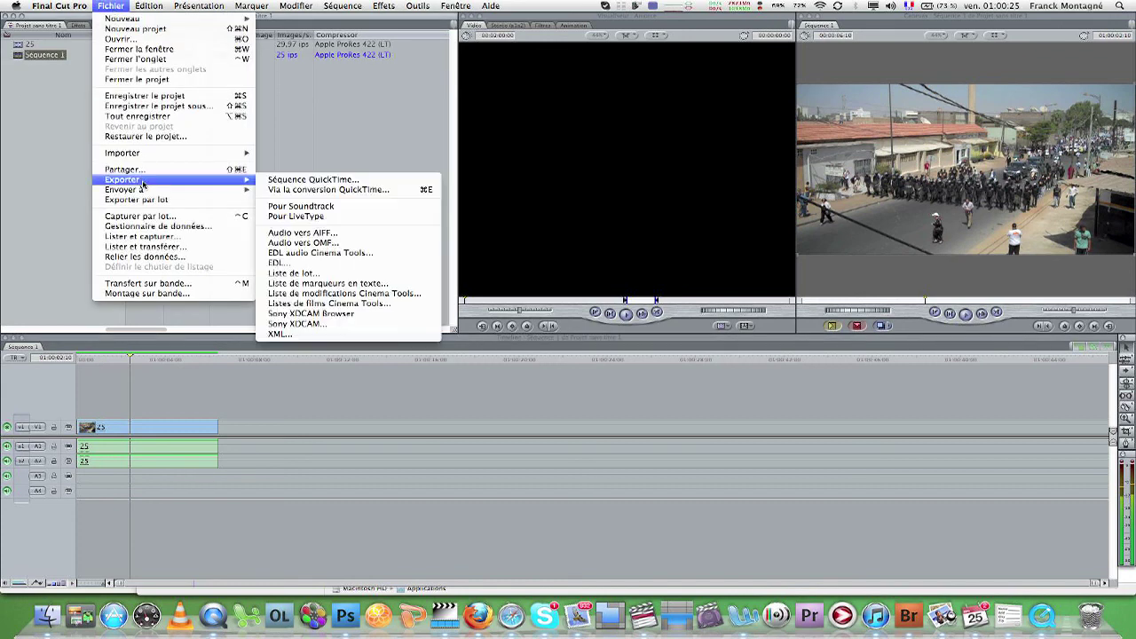
{"action": "left_click", "coordinate": [285, 190]}
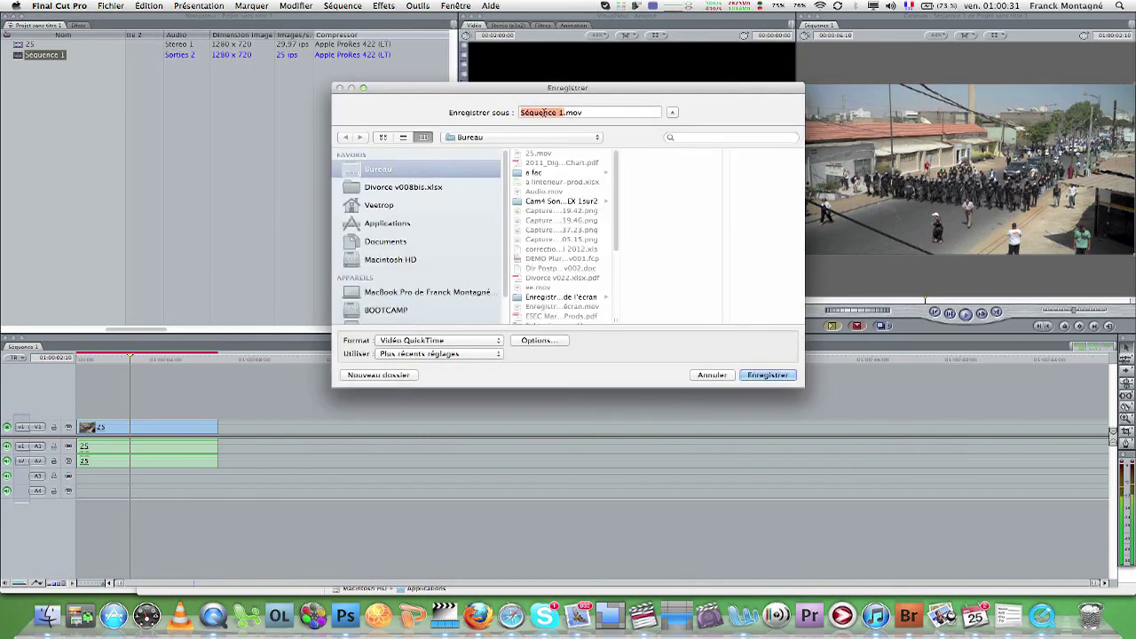
{"action": "type", "text": "film fini"}
Step: Set the export video compression to H.264 at 25 fps with the data rate restricted to 2000 kbit/s
{"action": "left_click", "coordinate": [537, 340]}
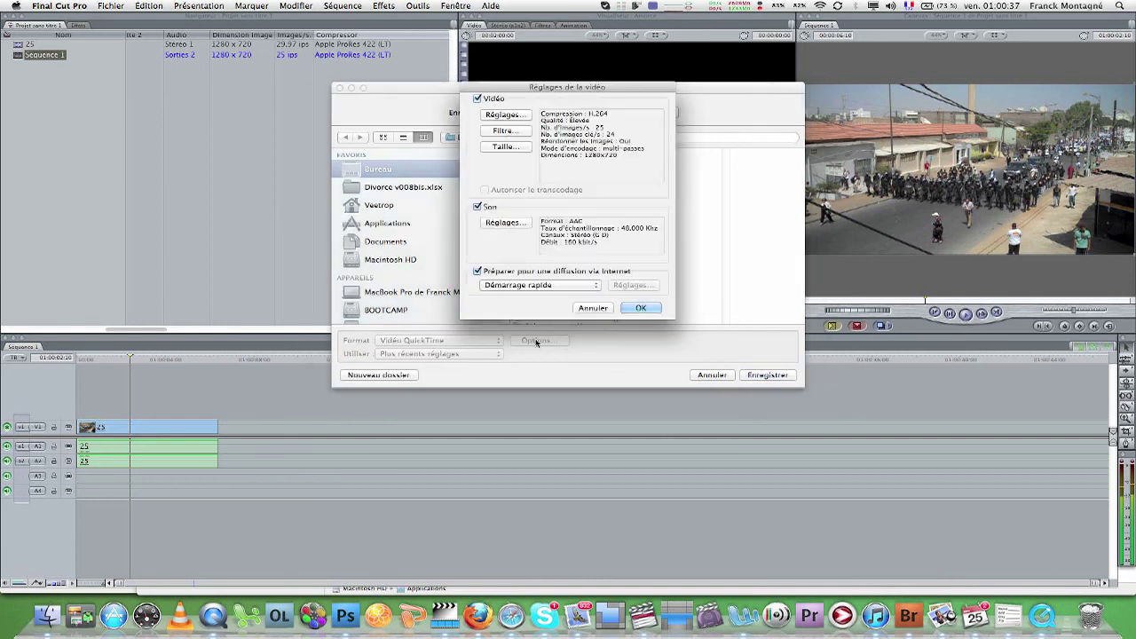
{"action": "left_click", "coordinate": [508, 113]}
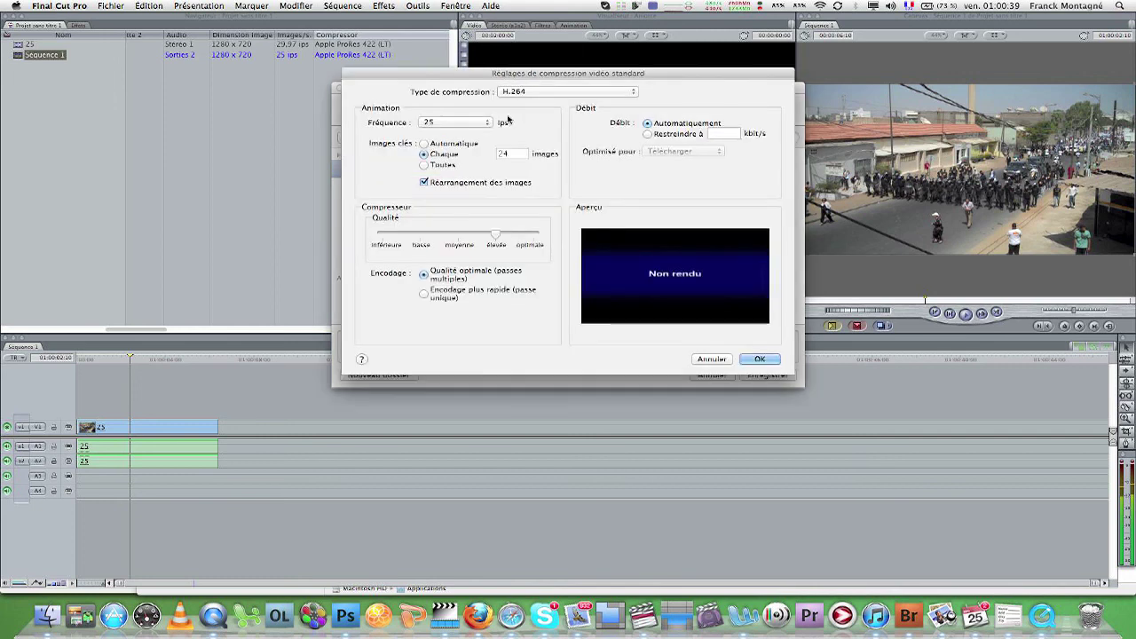
{"action": "left_click", "coordinate": [520, 92]}
{"action": "left_click", "coordinate": [518, 92]}
{"action": "left_click", "coordinate": [650, 136]}
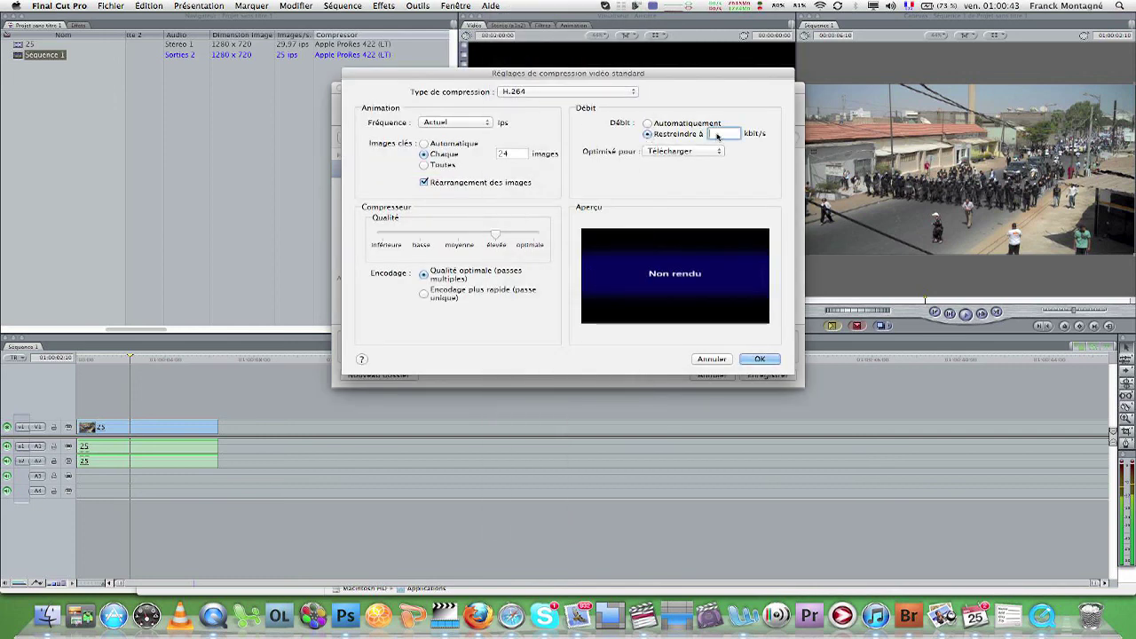
{"action": "type", "text": "2000"}
{"action": "left_click", "coordinate": [480, 125]}
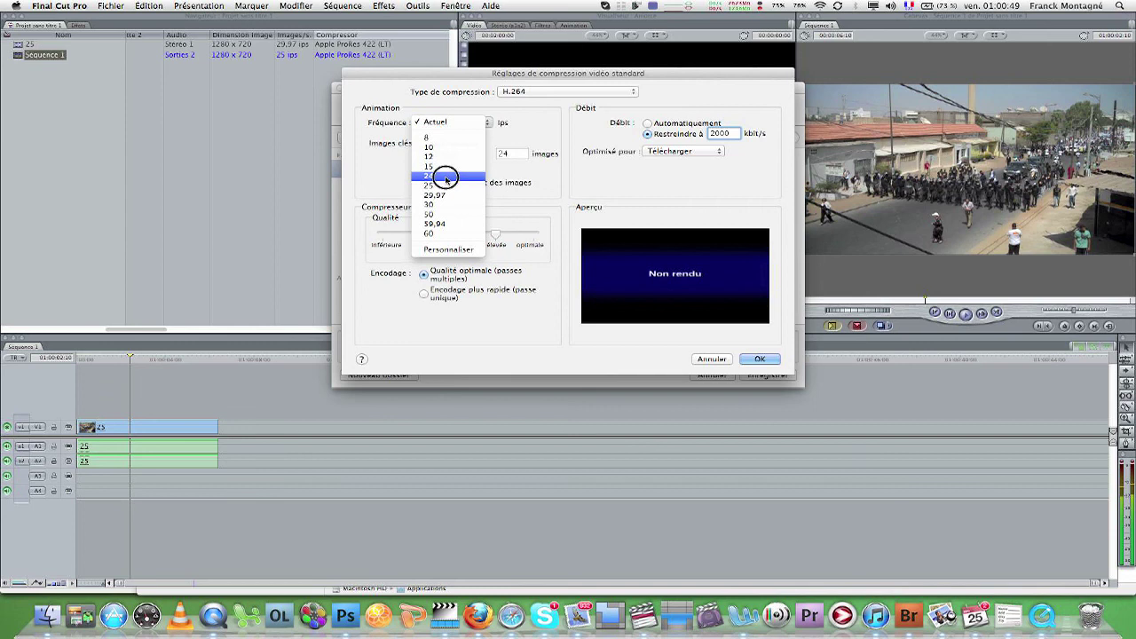
{"action": "left_click", "coordinate": [760, 359]}
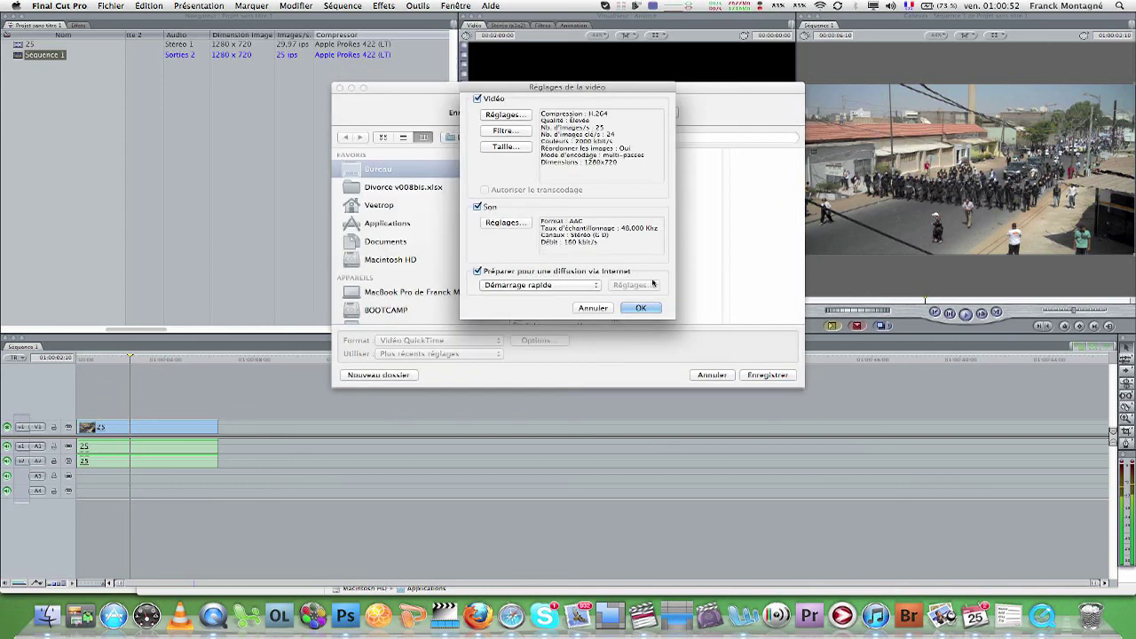
Step: Set the export dimensions to 1280 x 720 HD
{"action": "left_click", "coordinate": [514, 148]}
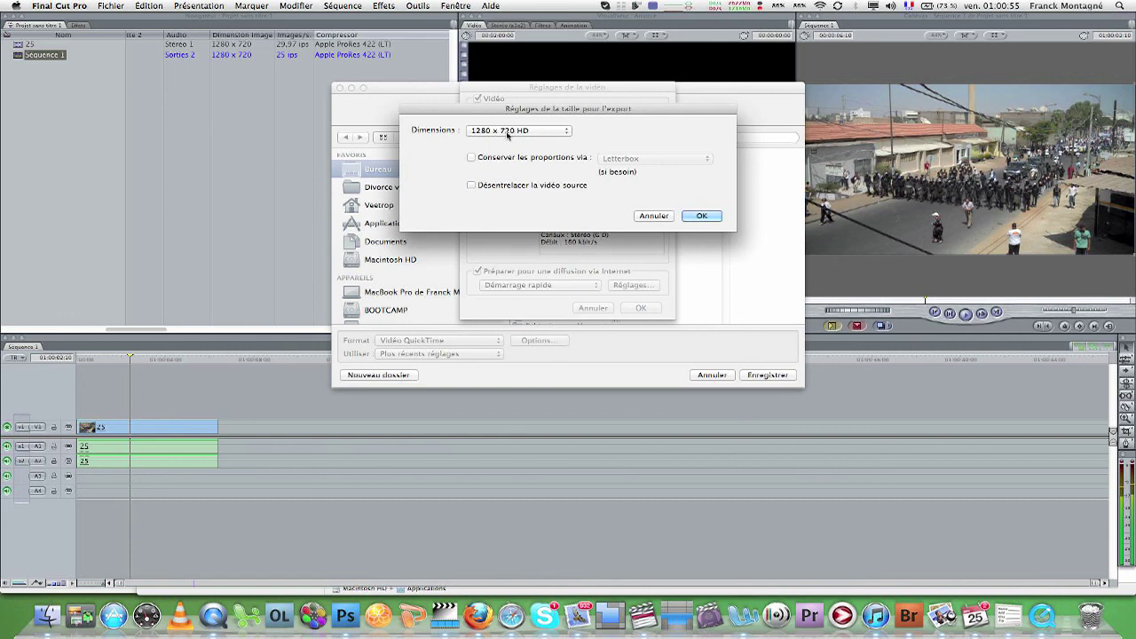
{"action": "left_click", "coordinate": [499, 132]}
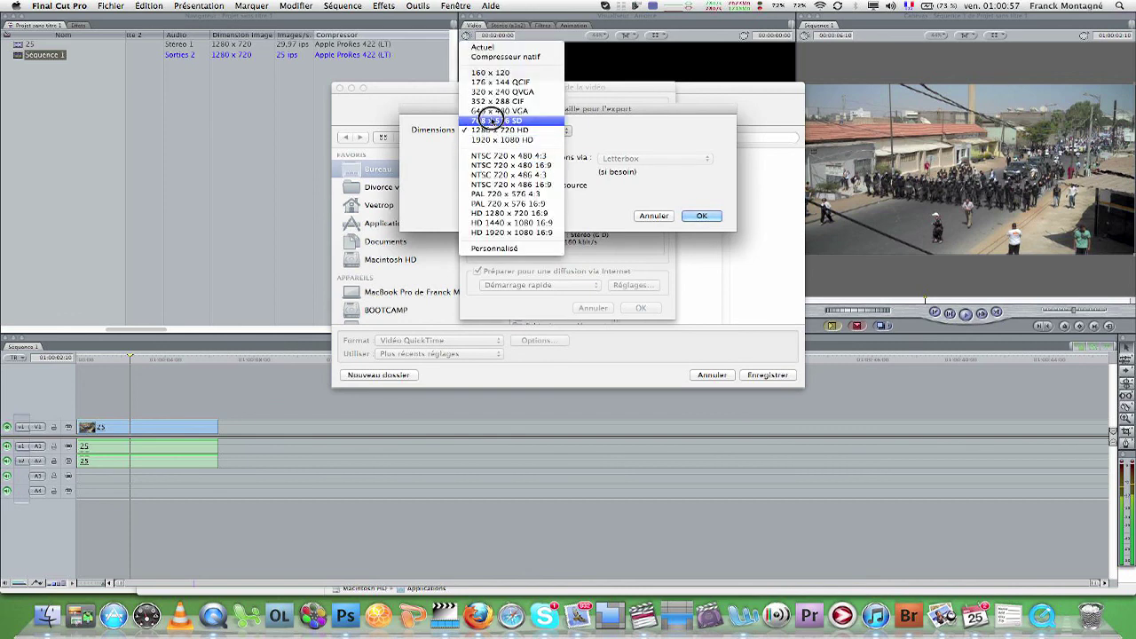
{"action": "left_click", "coordinate": [487, 130]}
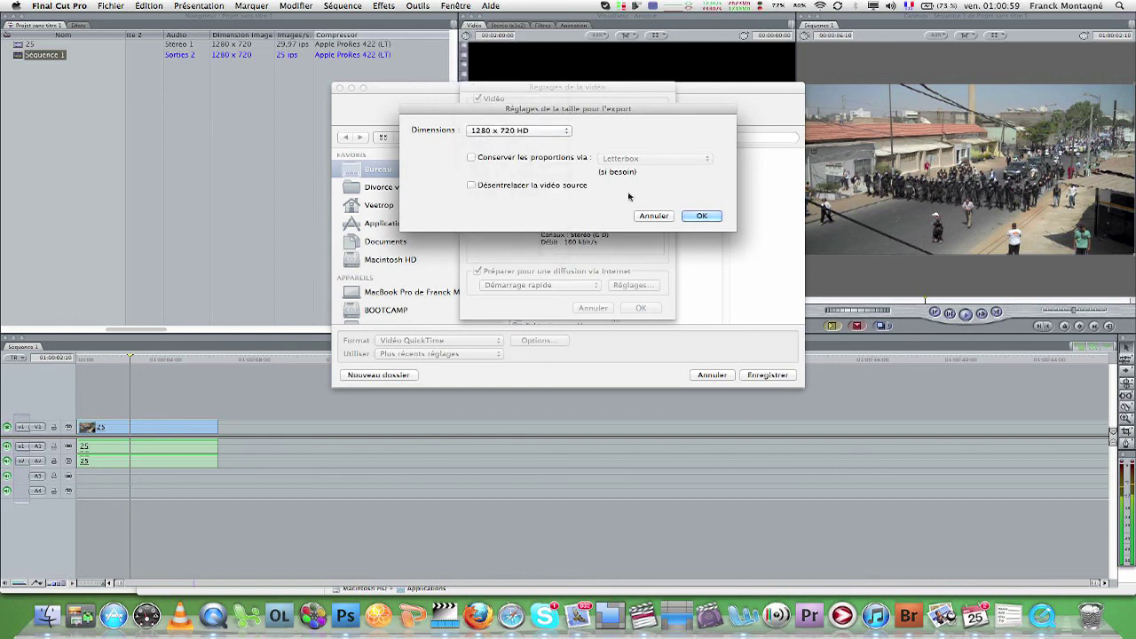
{"action": "left_click", "coordinate": [700, 216]}
Step: Set the export audio to AAC with a 160 kbit/s target bit rate and save the film to the desktop
{"action": "left_click", "coordinate": [504, 223]}
{"action": "left_click", "coordinate": [541, 118]}
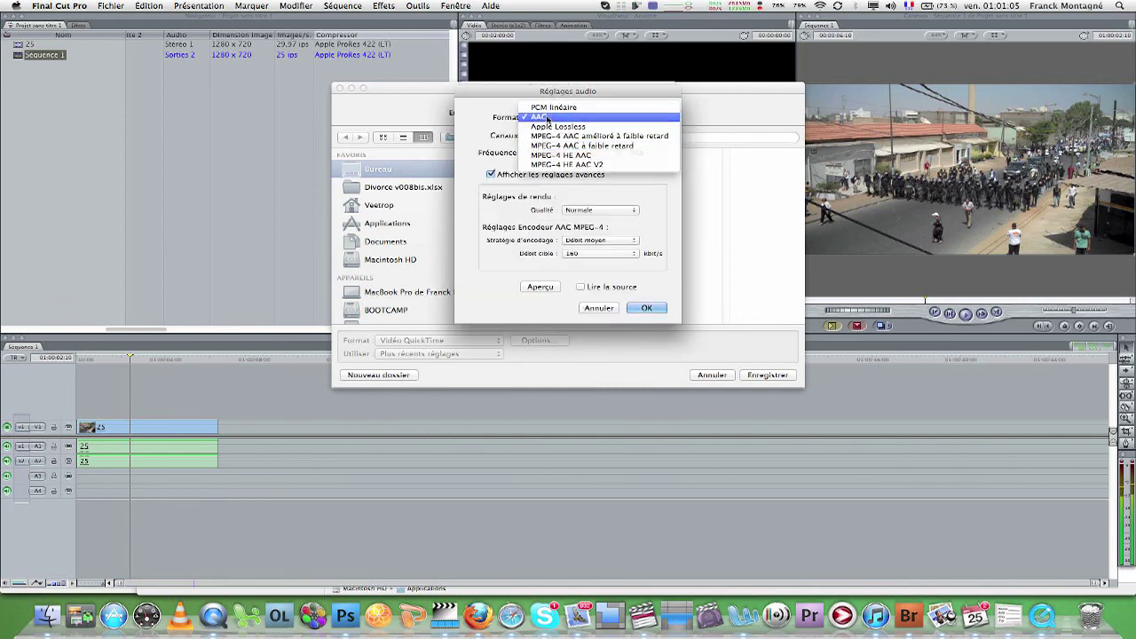
{"action": "left_click", "coordinate": [546, 117]}
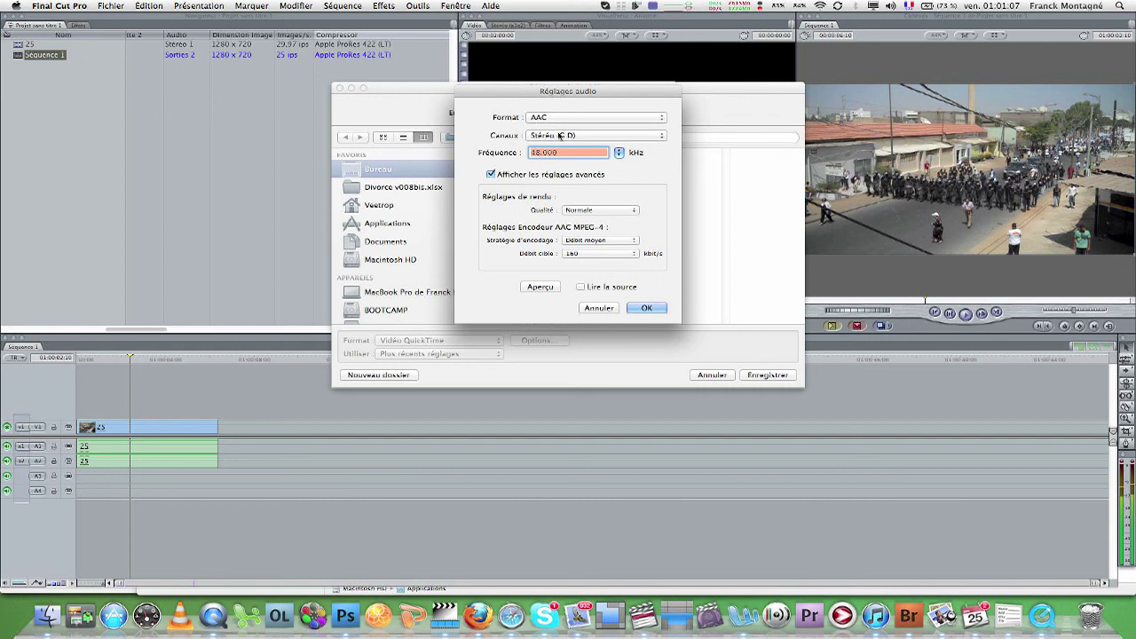
{"action": "left_click", "coordinate": [575, 253]}
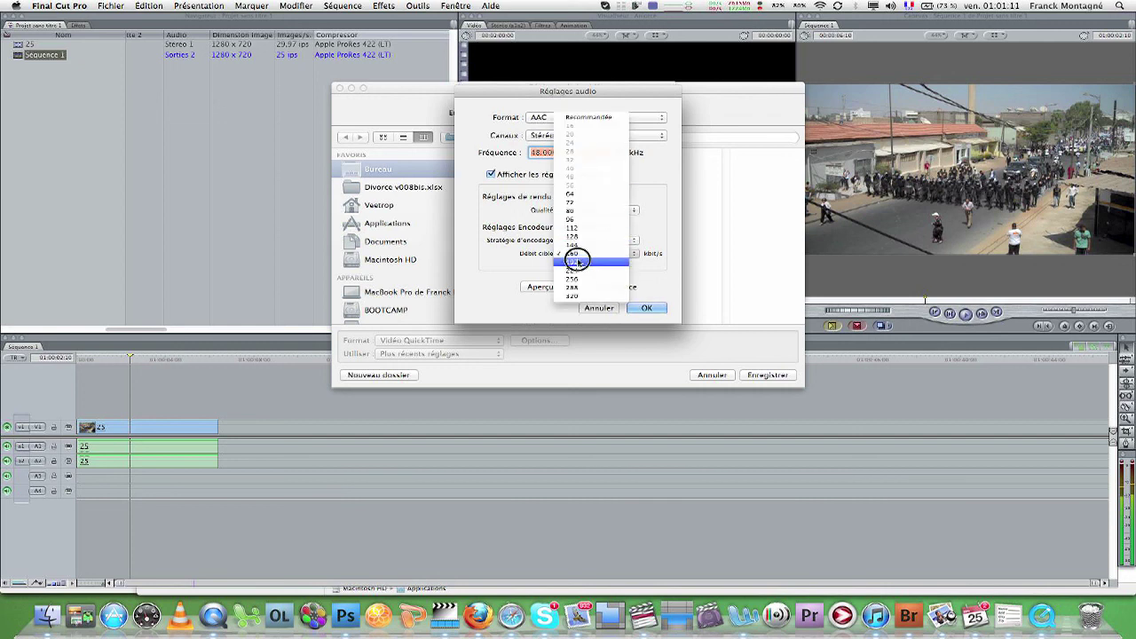
{"action": "left_click", "coordinate": [575, 254]}
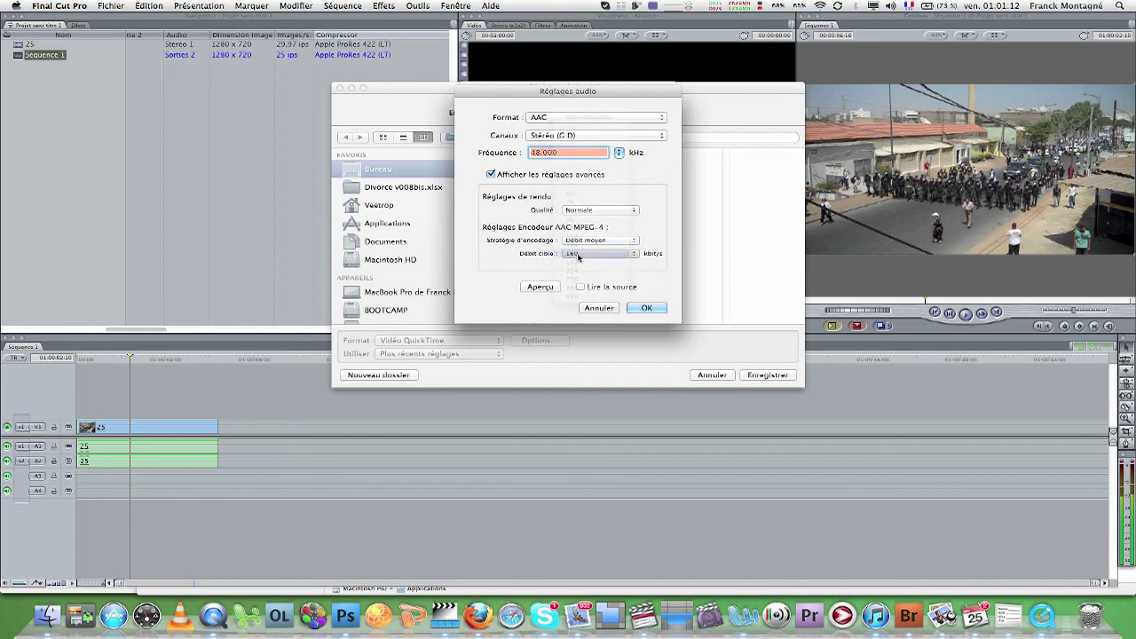
{"action": "left_click", "coordinate": [646, 307]}
{"action": "left_click", "coordinate": [649, 309]}
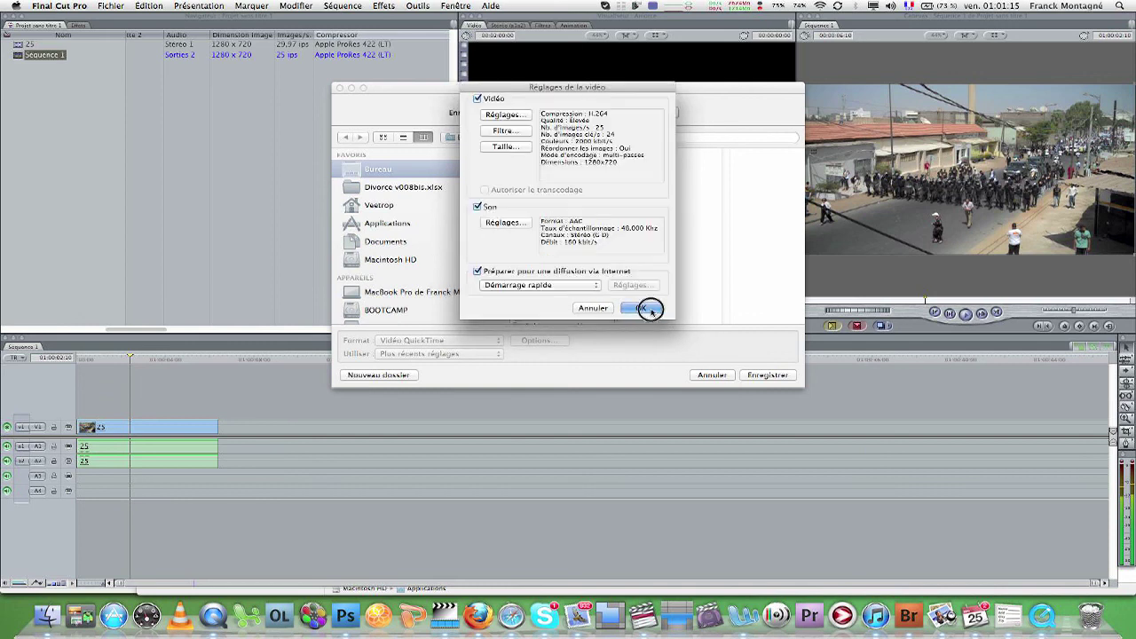
{"action": "left_click", "coordinate": [771, 374]}
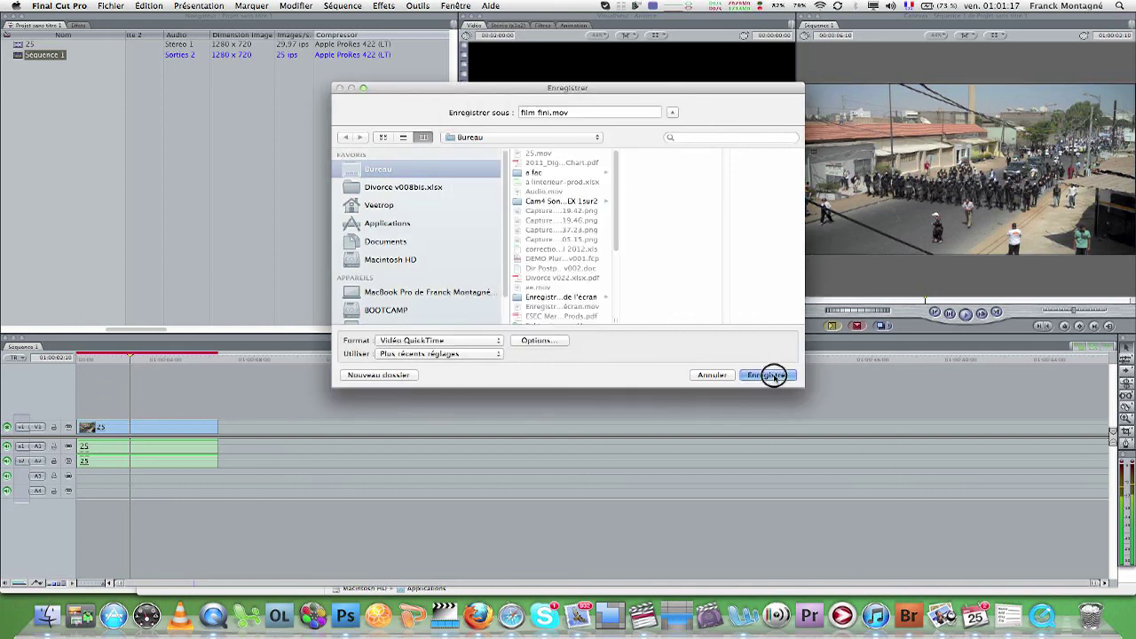